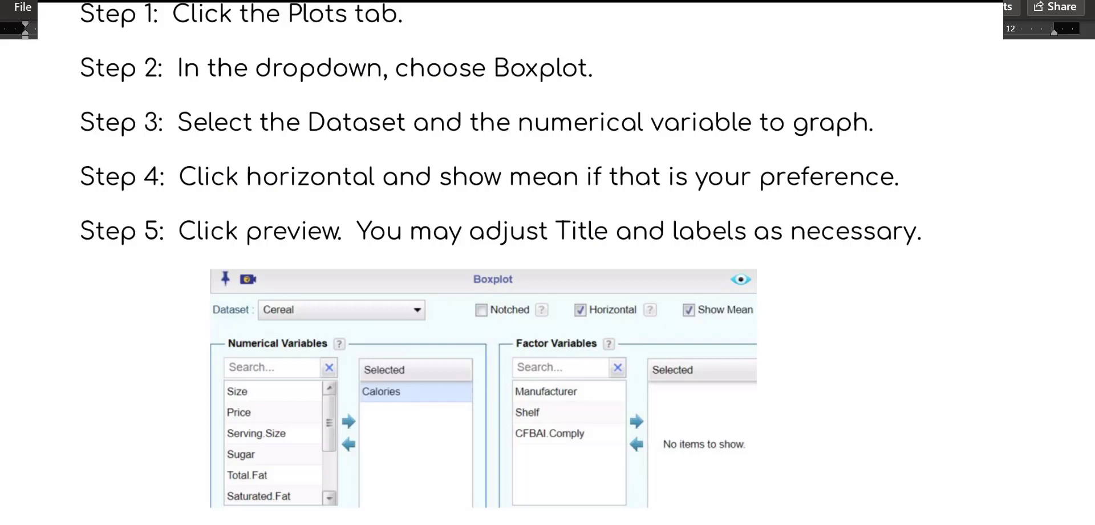
Review the notes on modified box plots with outliers and the five steps for creating a boxplot in Rguroo.
scroll(499, 263, up, 10)
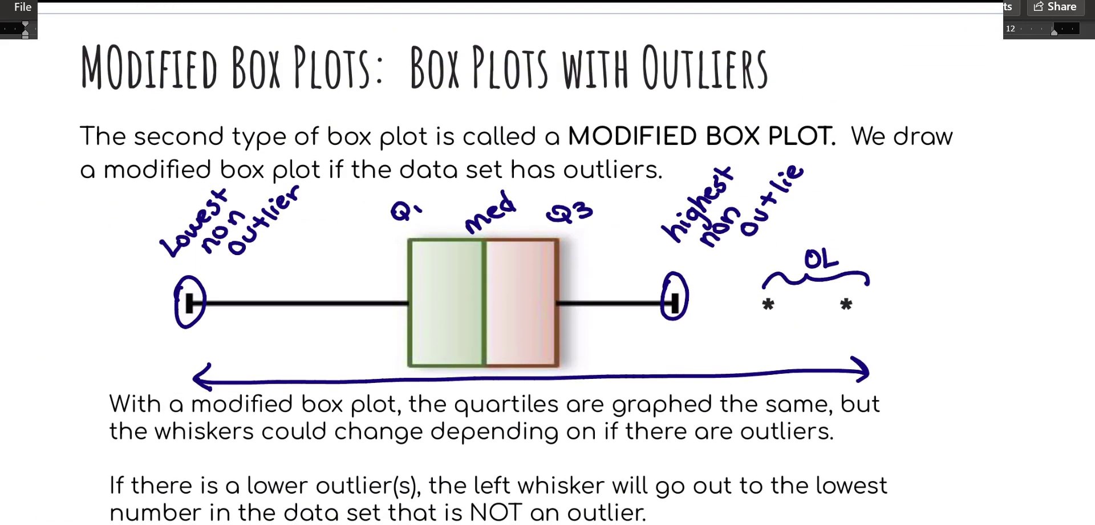
scroll(520, 262, up, 7)
scroll(520, 262, down, 15)
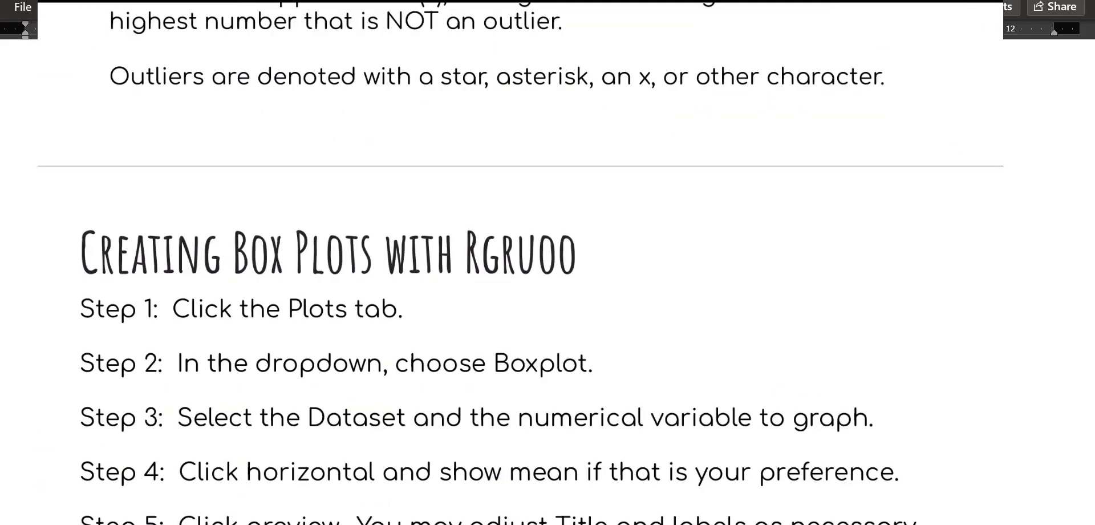
scroll(521, 262, down, 7)
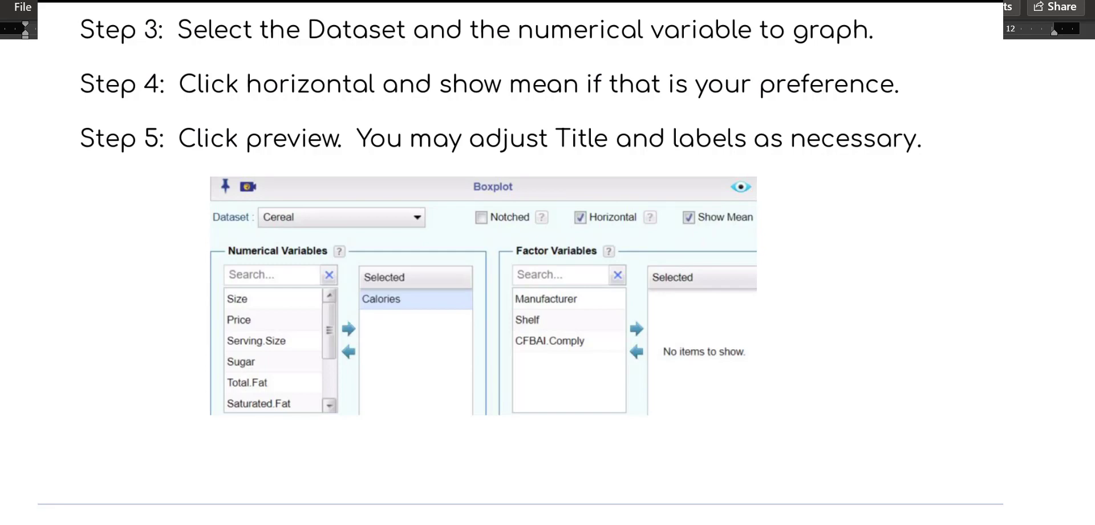
scroll(520, 262, up, 15)
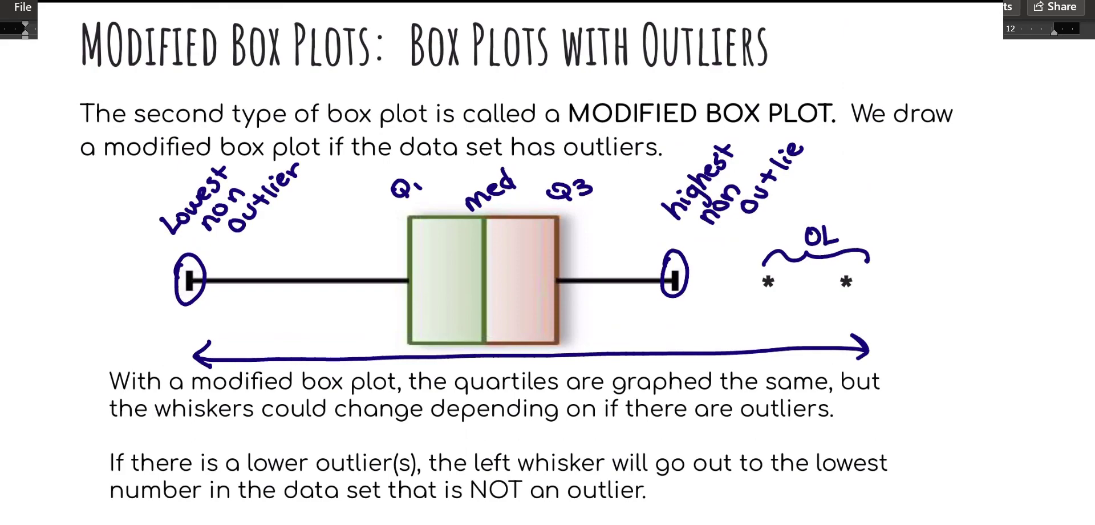
scroll(520, 262, down, 18)
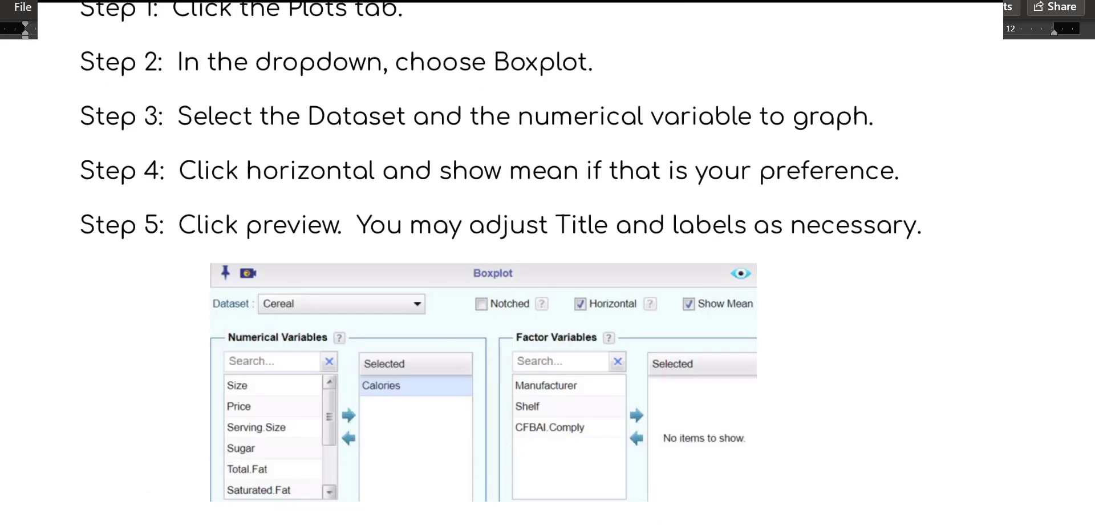
scroll(521, 263, up, 1)
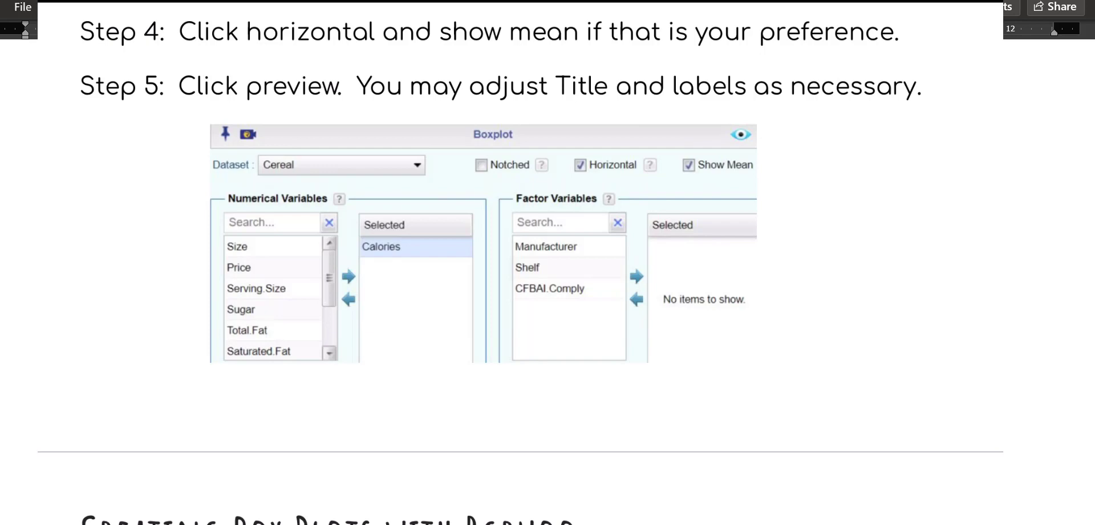
scroll(521, 262, down, 1)
scroll(521, 262, up, 1)
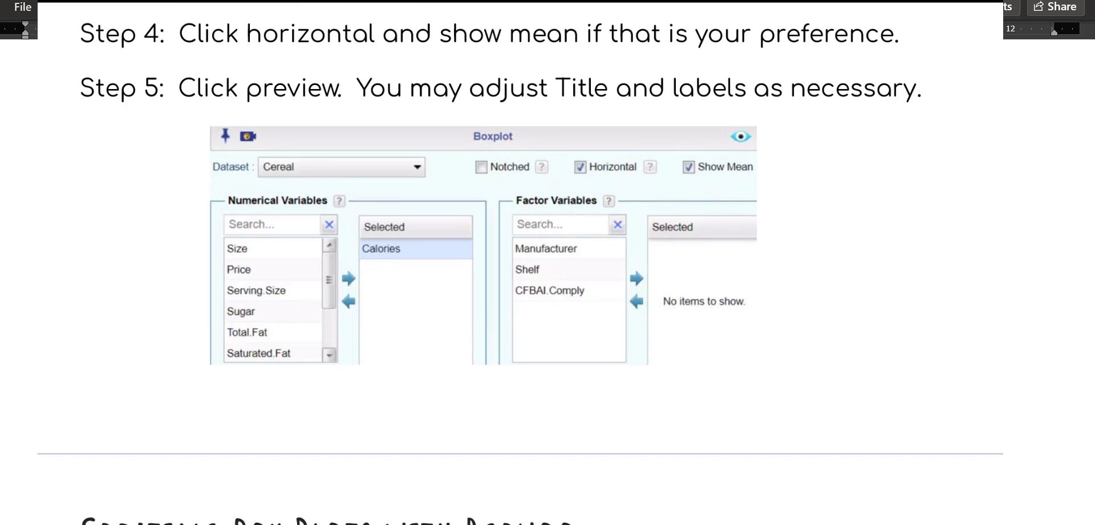
Examine the notes' example Calories boxplot and the instructions for showing a regular boxplot without outliers.
scroll(521, 274, down, 10)
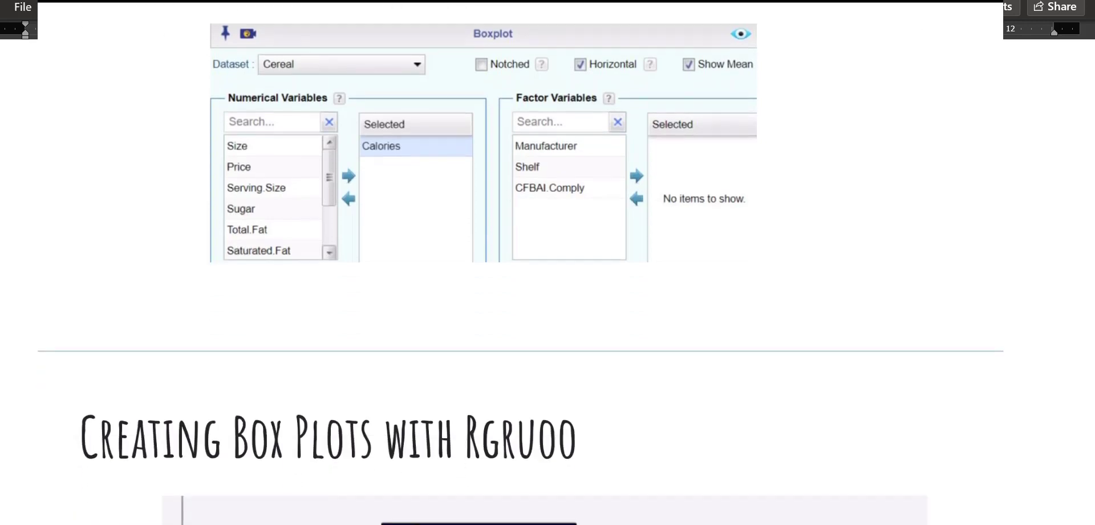
scroll(521, 273, down, 4)
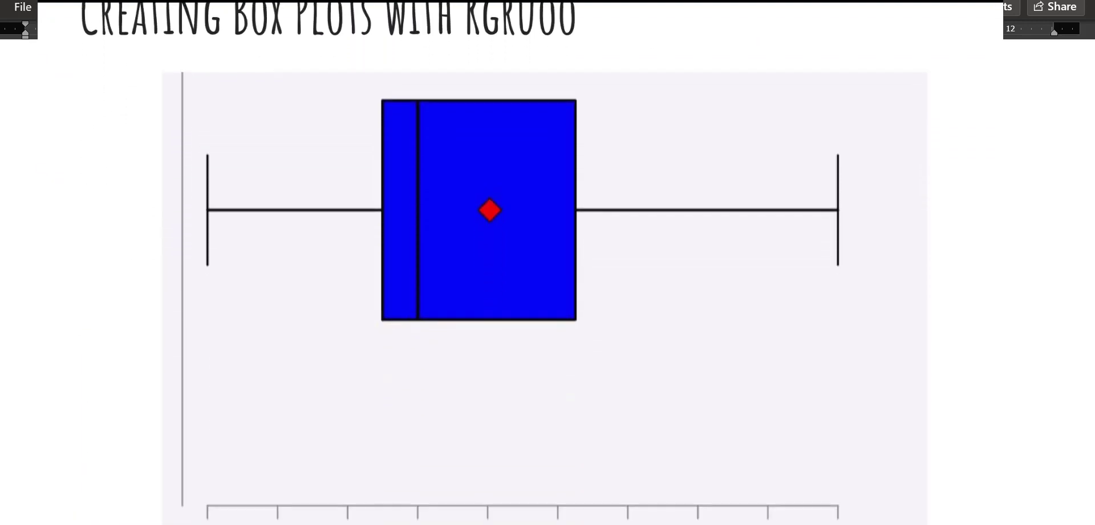
scroll(521, 274, up, 1)
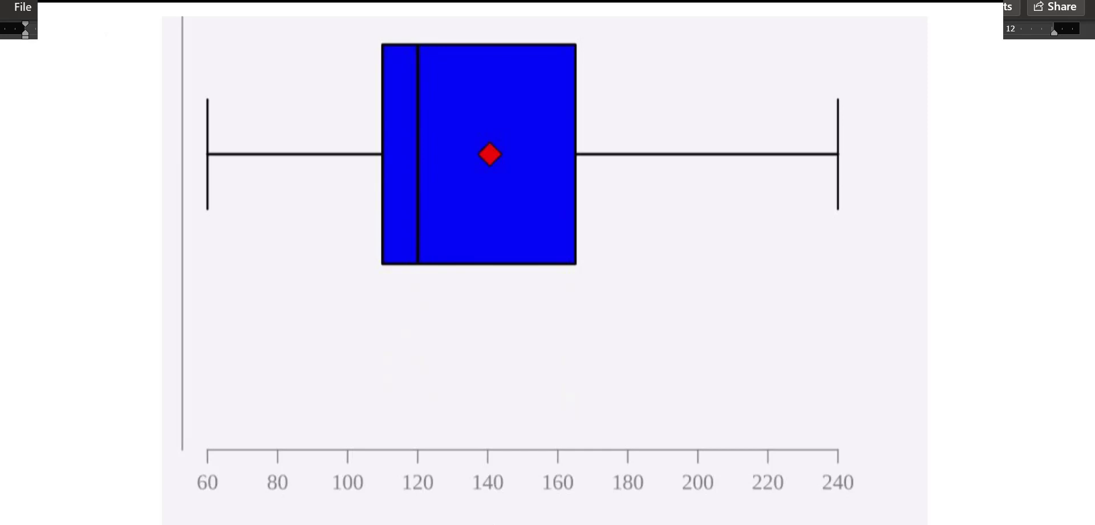
scroll(521, 272, down, 9)
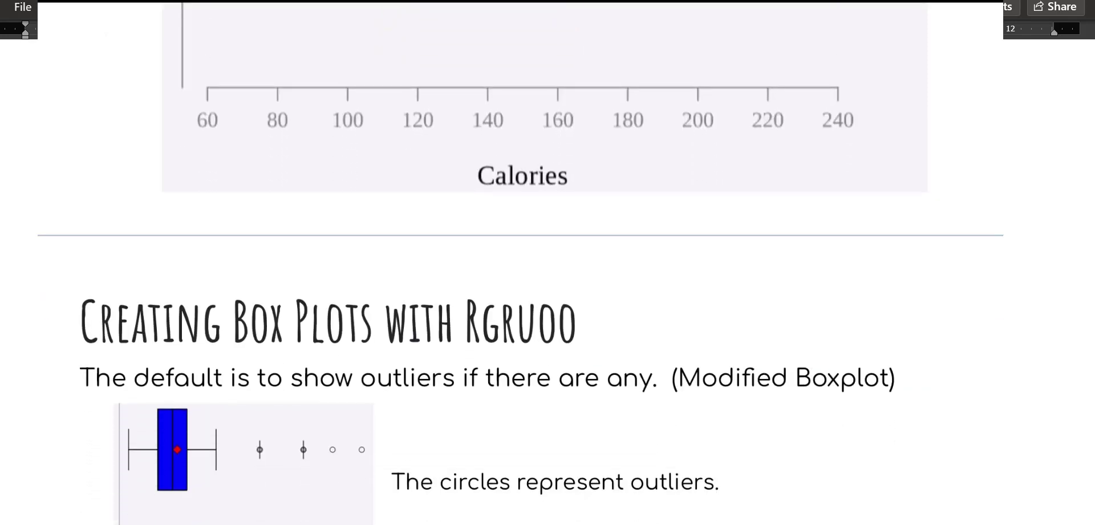
scroll(521, 272, down, 3)
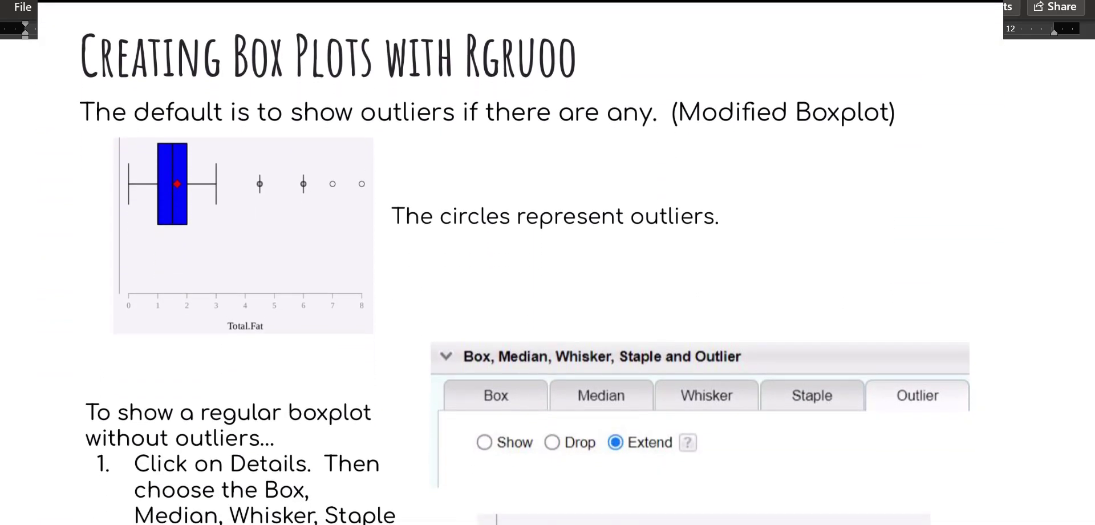
scroll(520, 272, down, 1)
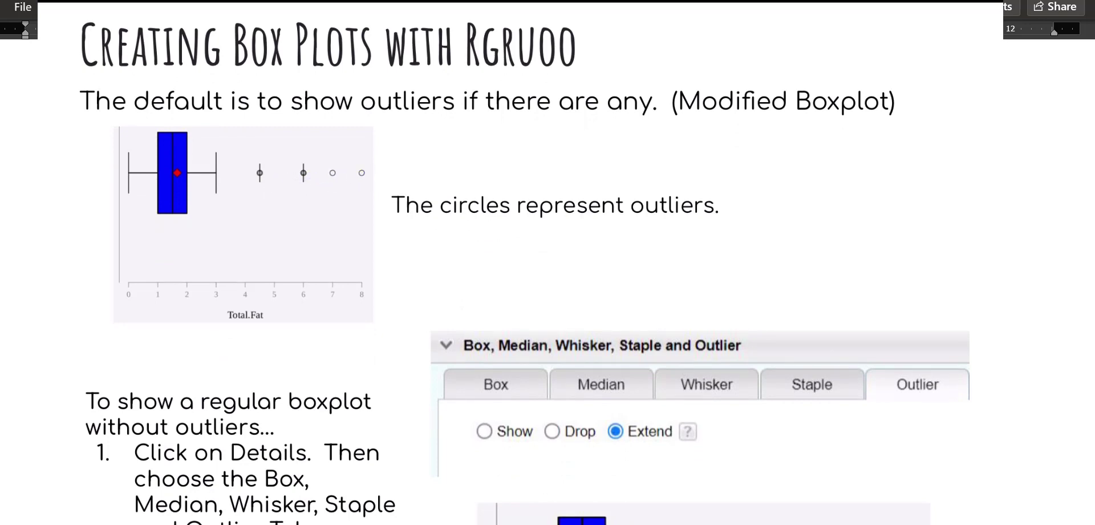
scroll(525, 264, down, 5)
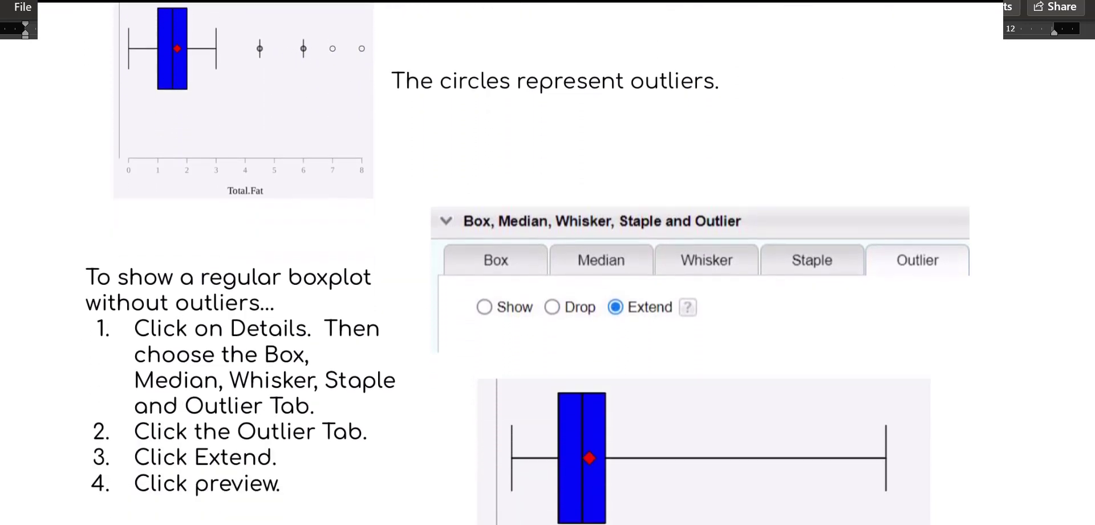
scroll(525, 264, down, 1)
scroll(521, 264, up, 15)
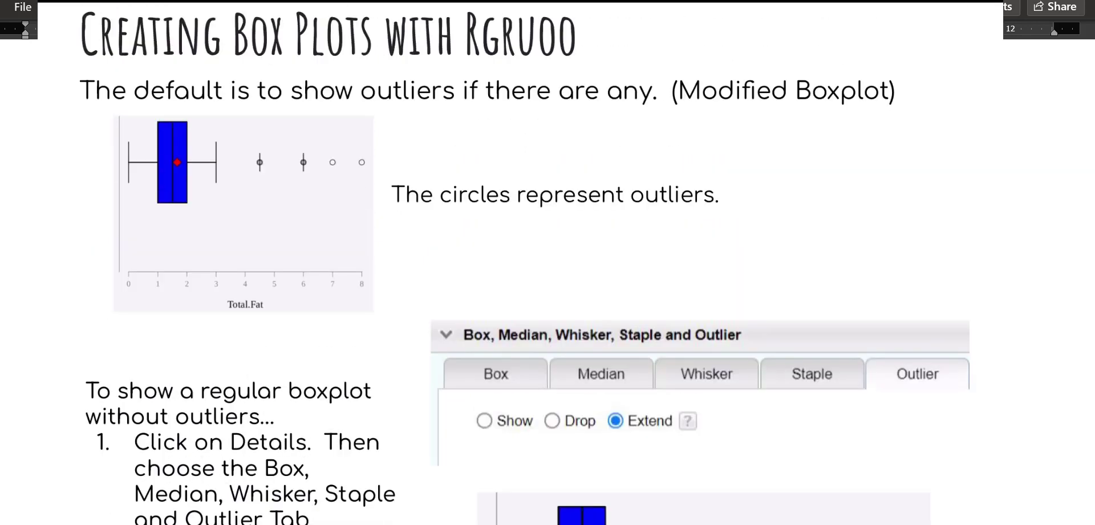
scroll(520, 264, up, 1)
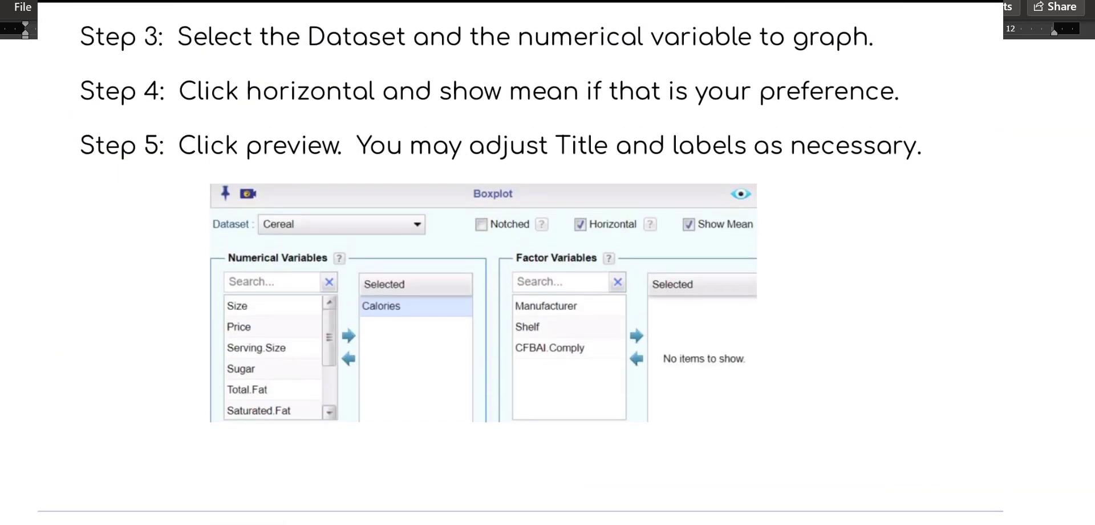
scroll(521, 264, down, 13)
scroll(521, 264, up, 12)
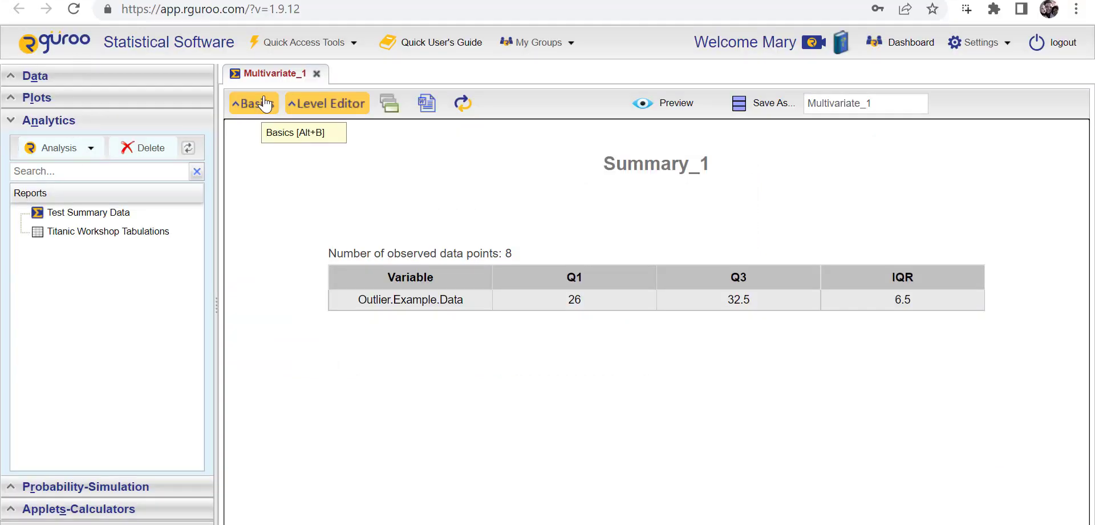
Switch to Rguroo, close the Multivariate_1 summary without saving it, and create a new boxplot.
click(317, 73)
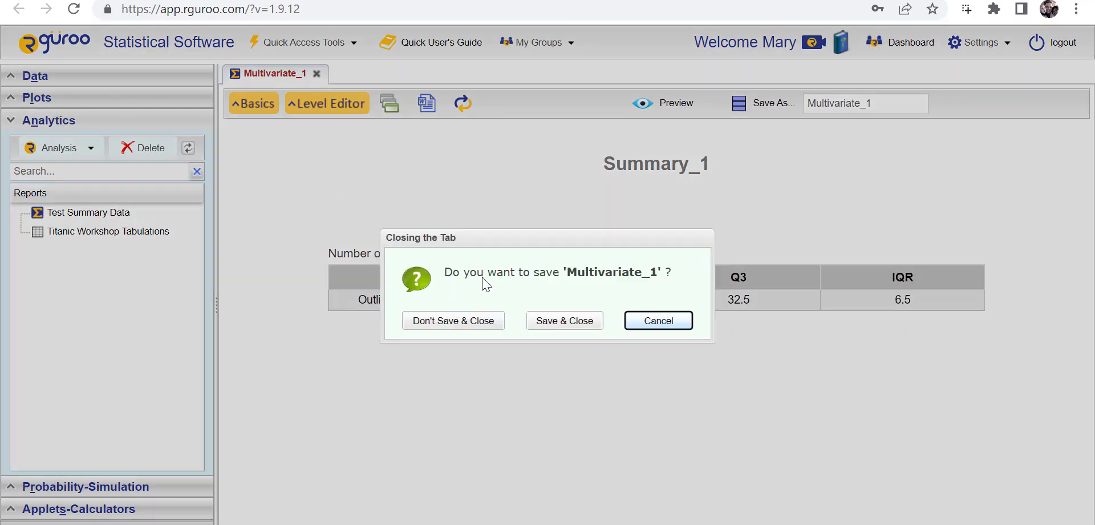
click(477, 320)
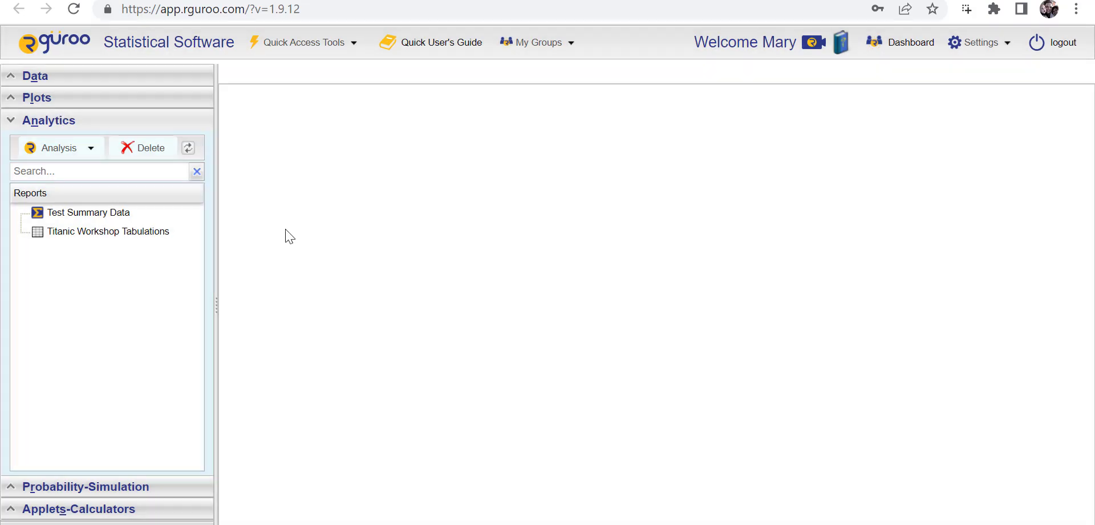
click(12, 120)
click(21, 99)
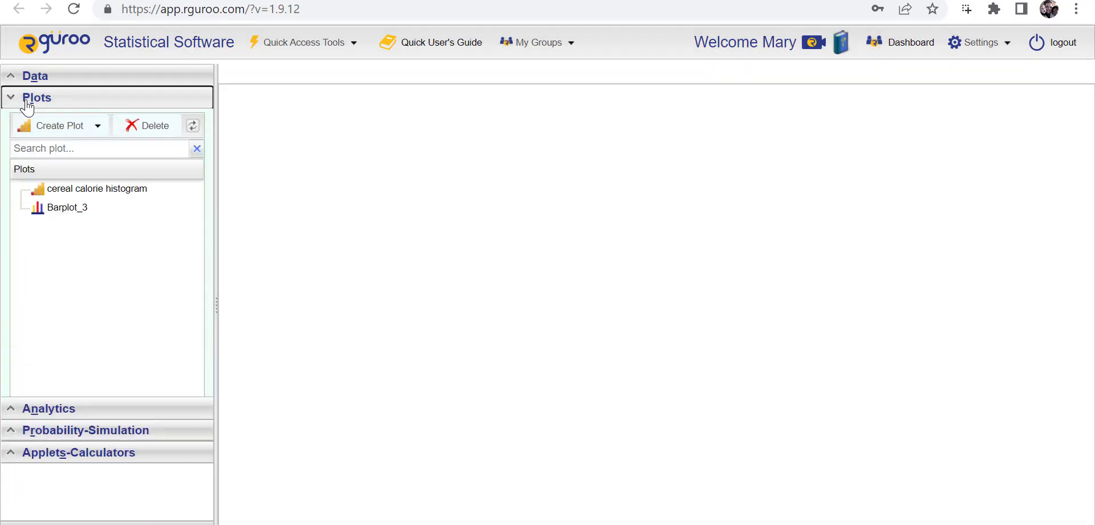
click(101, 125)
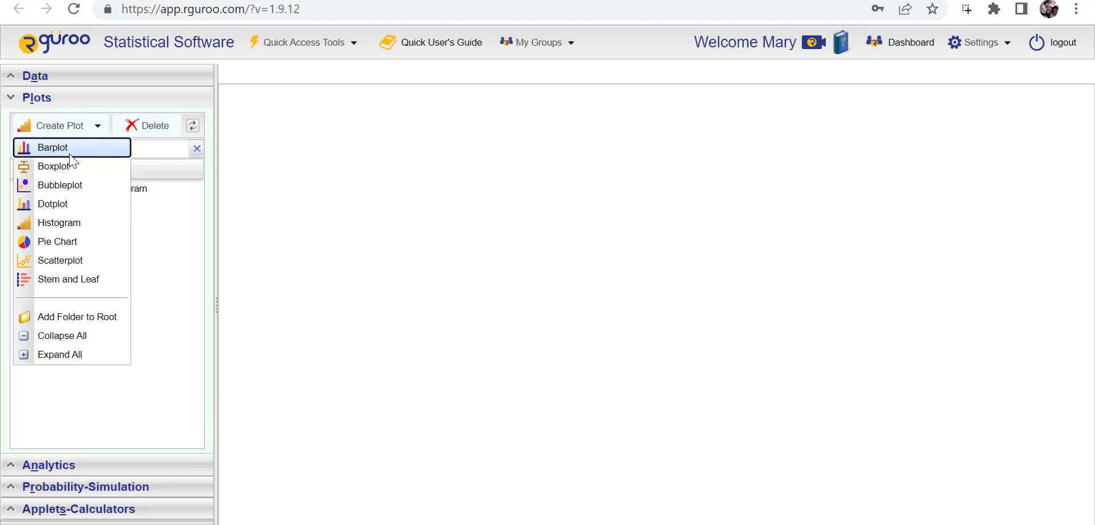
click(62, 150)
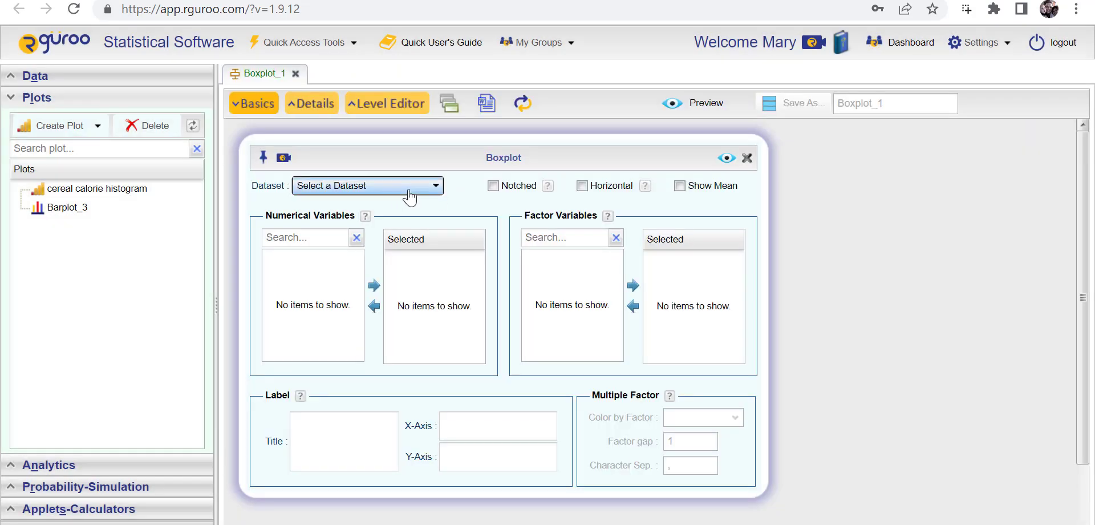
Set the boxplot's dataset to Cereal and add Calories as the selected numerical variable.
click(419, 183)
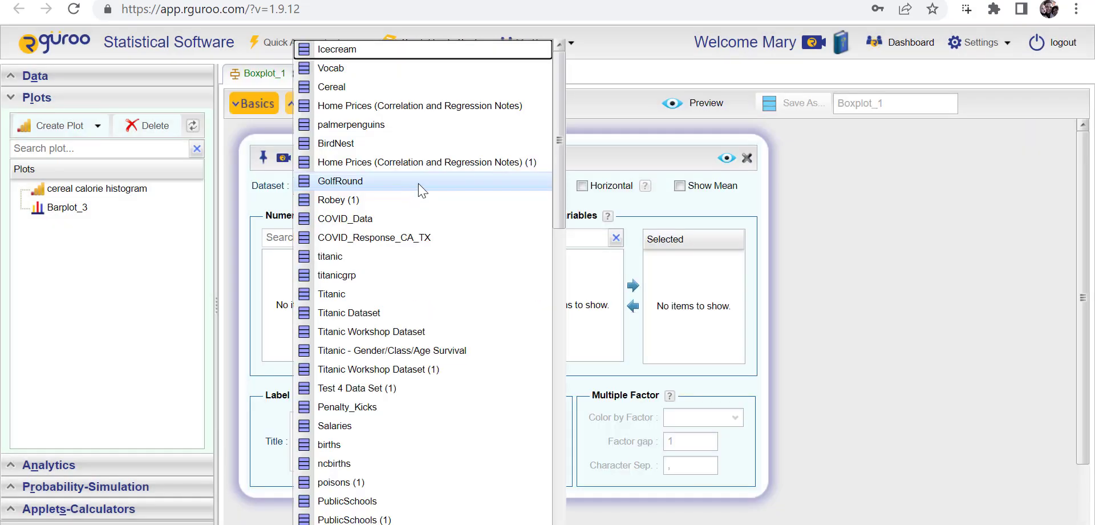
click(348, 88)
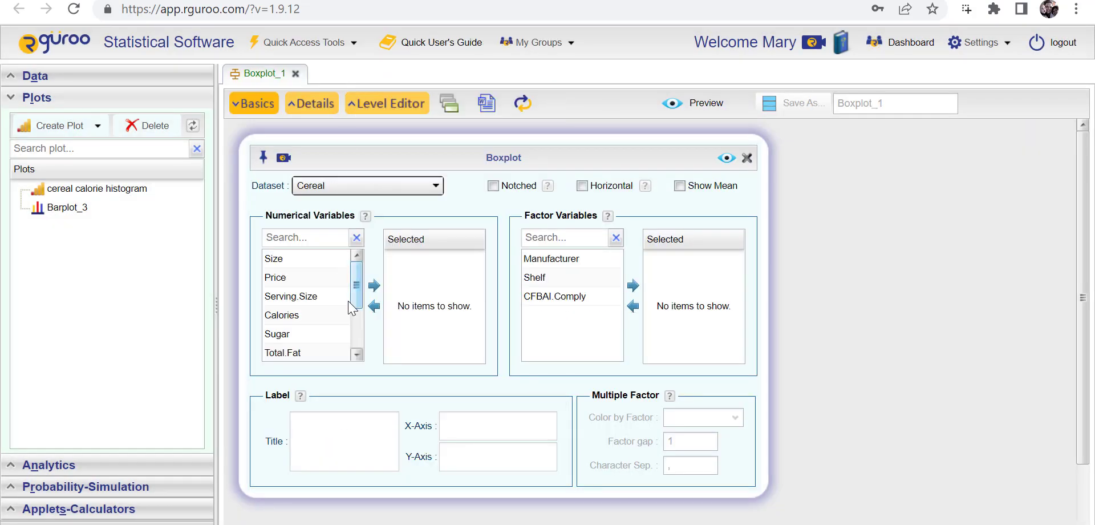
click(297, 315)
drag(297, 315, 429, 313)
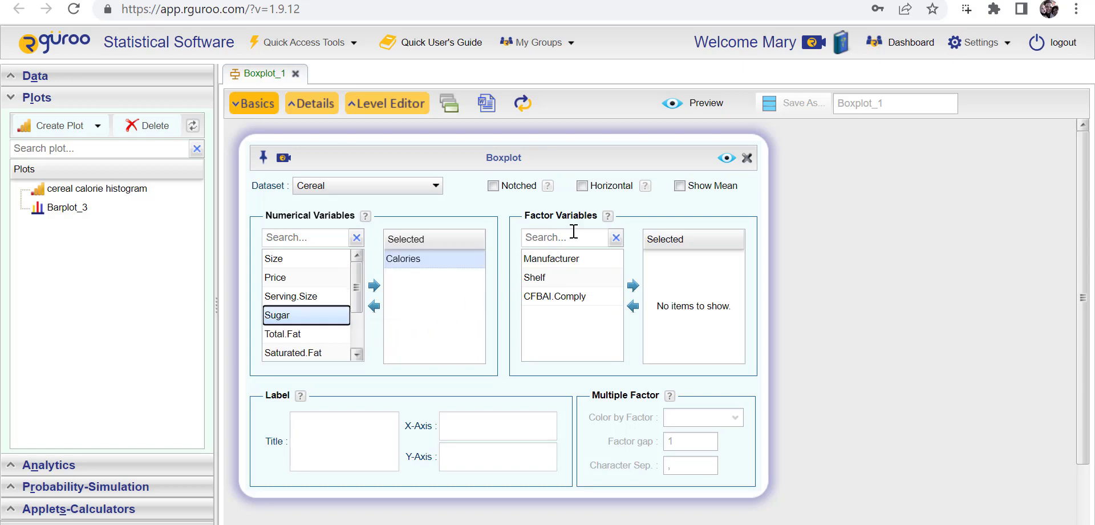
Make the Calories boxplot horizontal with the mean shown, and preview the plot down to its axis.
click(582, 186)
click(680, 186)
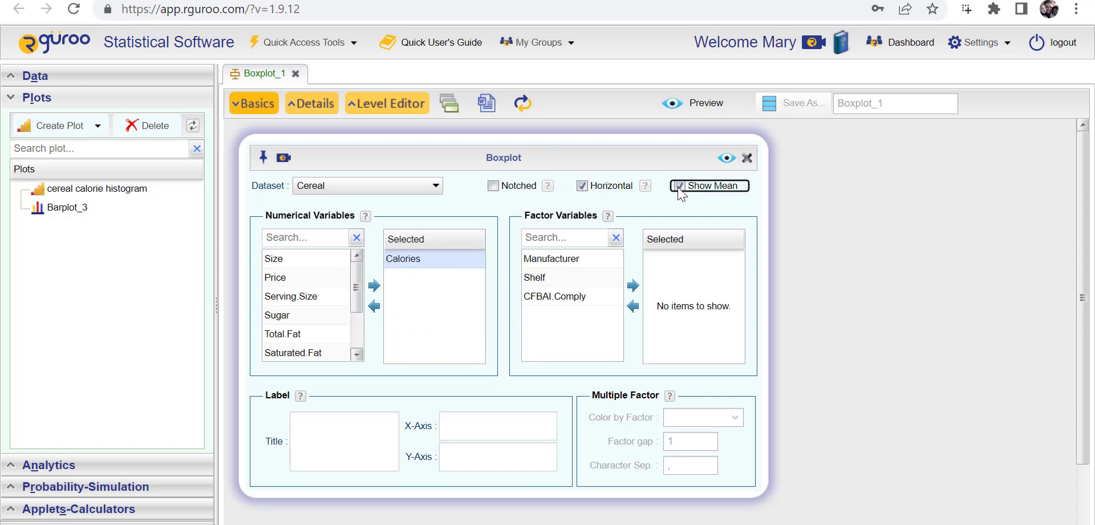
click(726, 159)
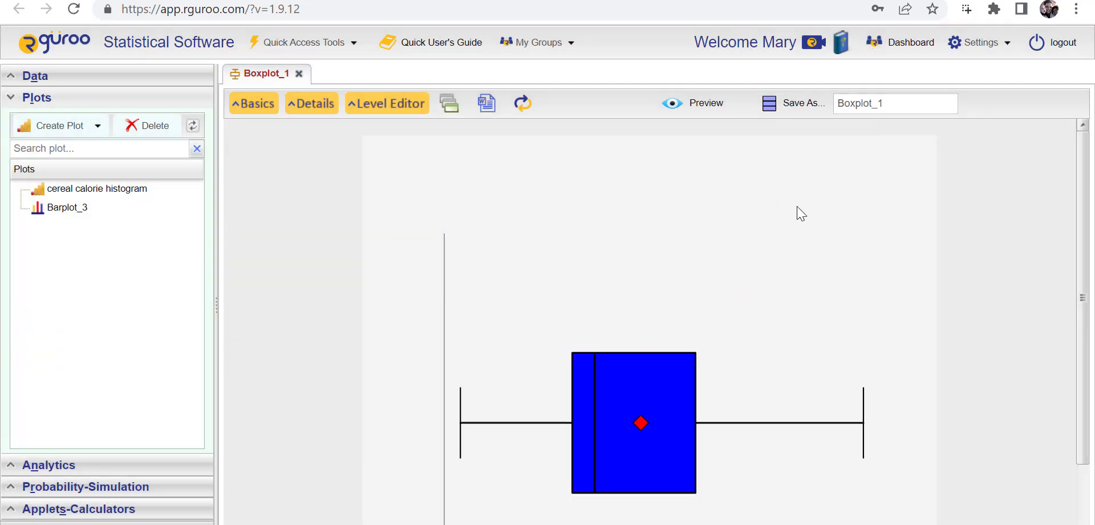
scroll(1065, 327, down, 1)
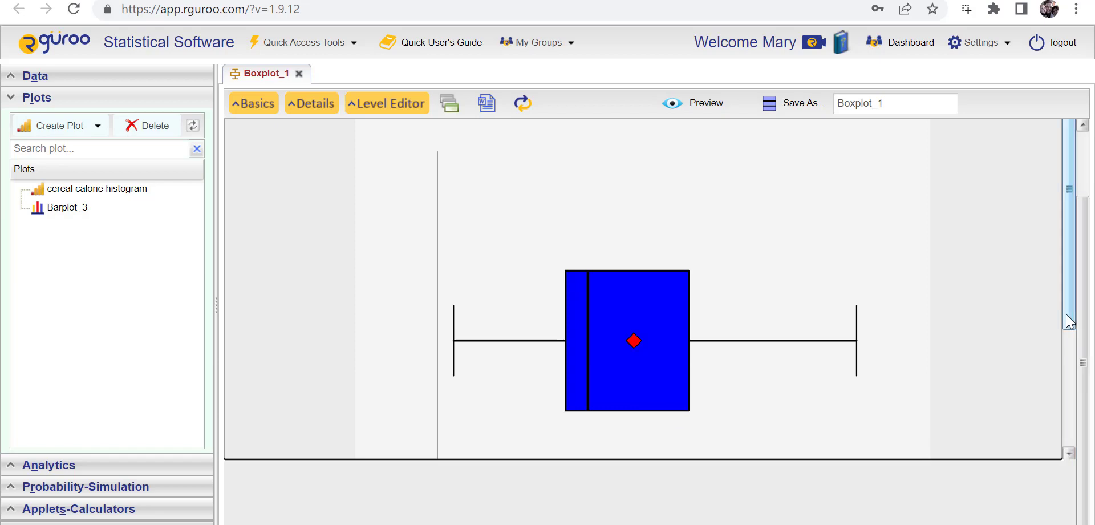
drag(1066, 314, 1063, 412)
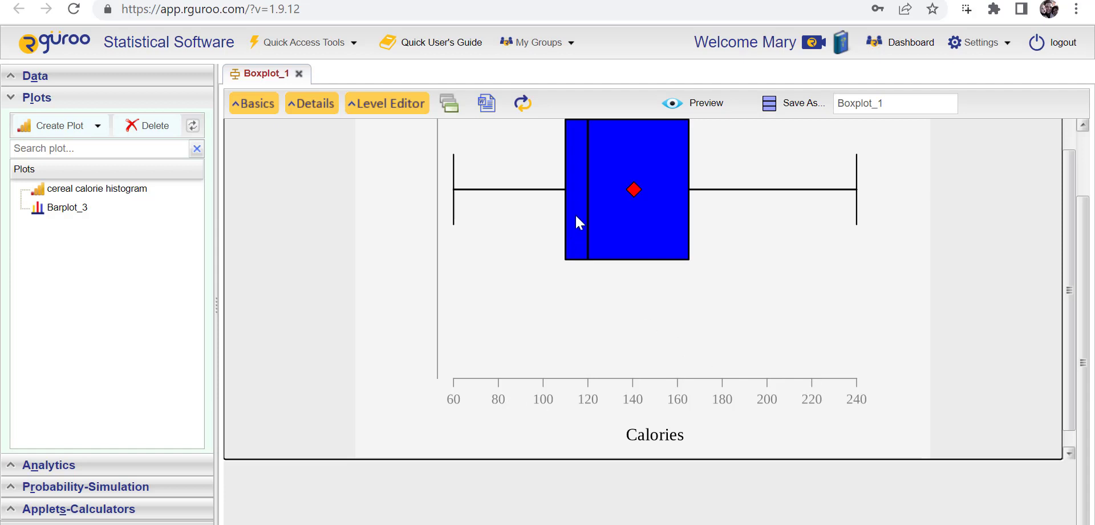
mouse_move(568, 188)
mouse_down()
mouse_move(578, 187)
mouse_move(552, 190)
mouse_up()
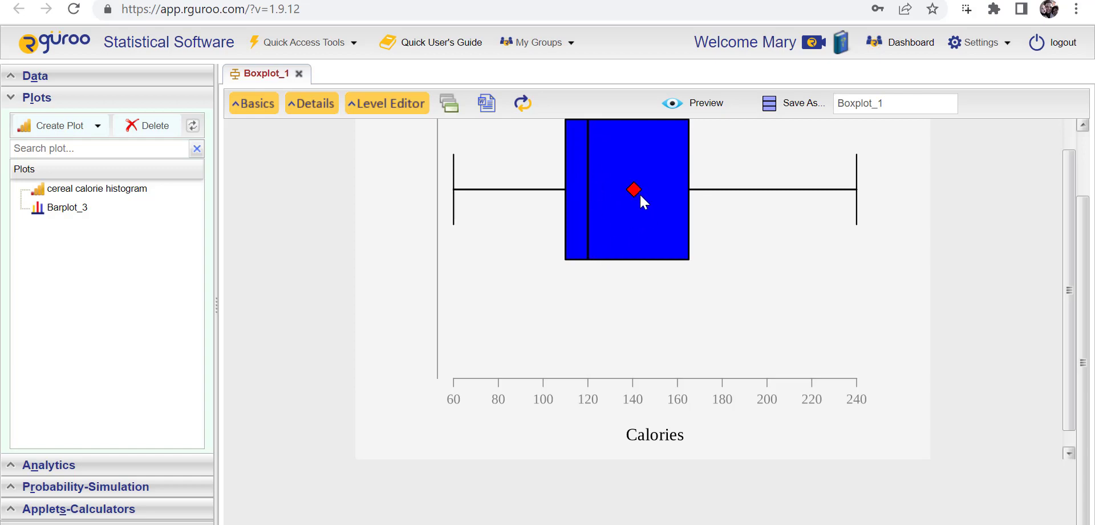
Return to the notes and read how Rguroo shows outliers by default and how to extend the whiskers instead.
scroll(546, 263, down, 8)
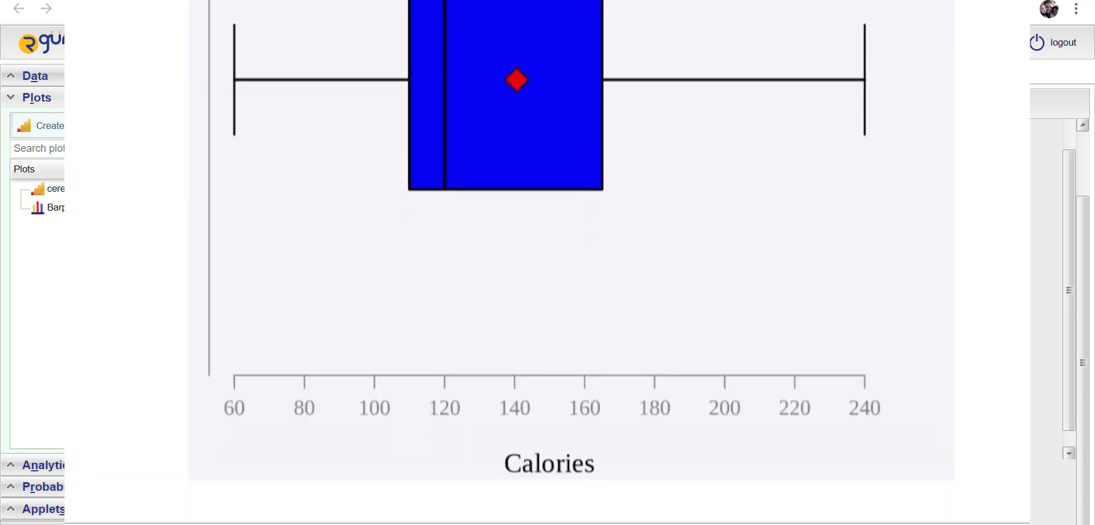
scroll(546, 263, up, 3)
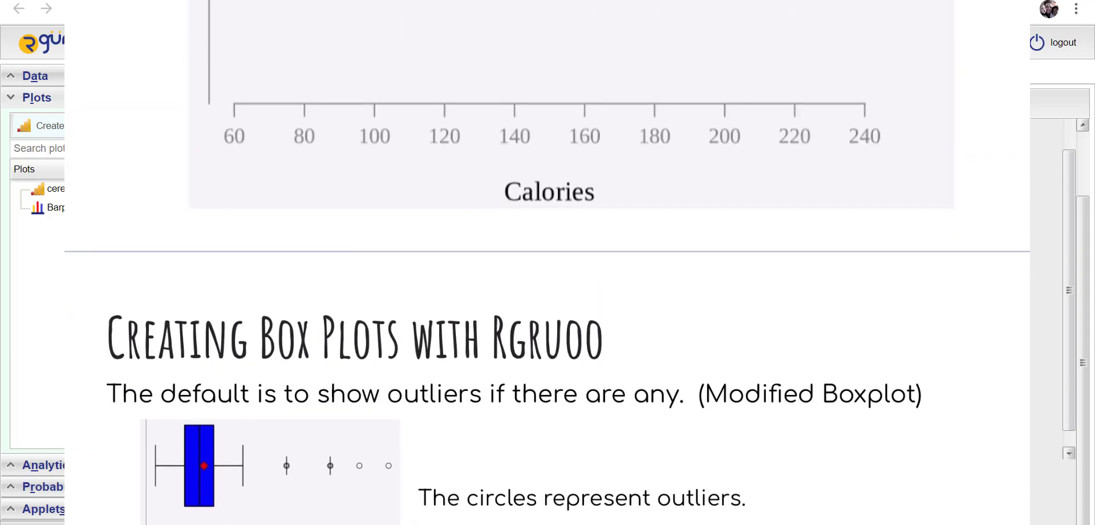
scroll(546, 263, down, 4)
scroll(546, 262, down, 2)
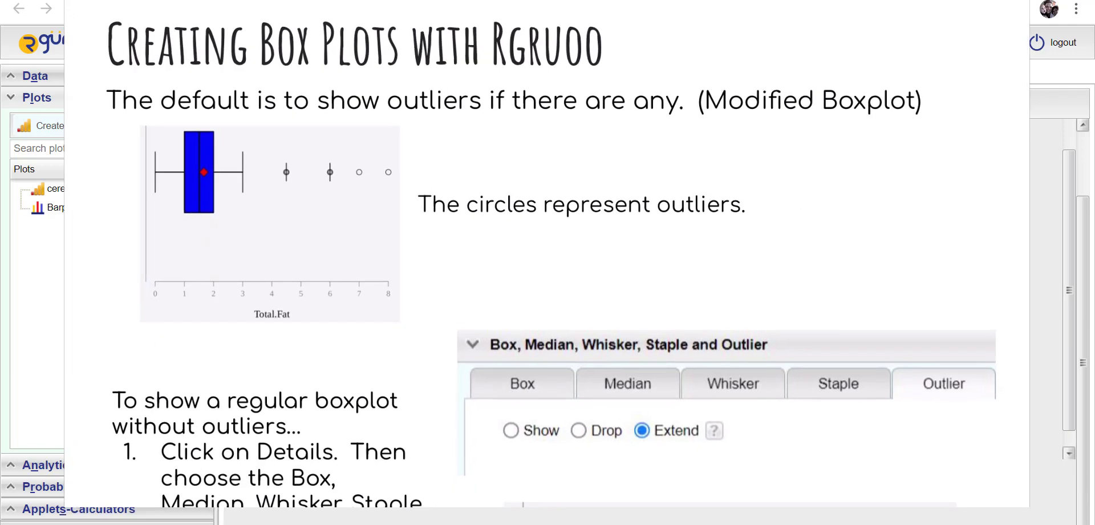
drag(140, 355, 118, 336)
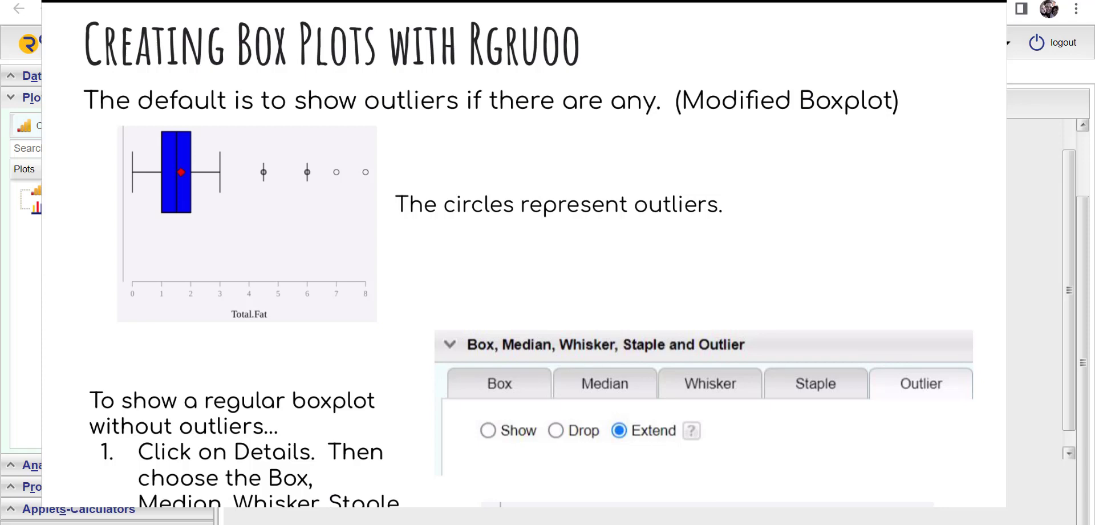
scroll(524, 257, down, 6)
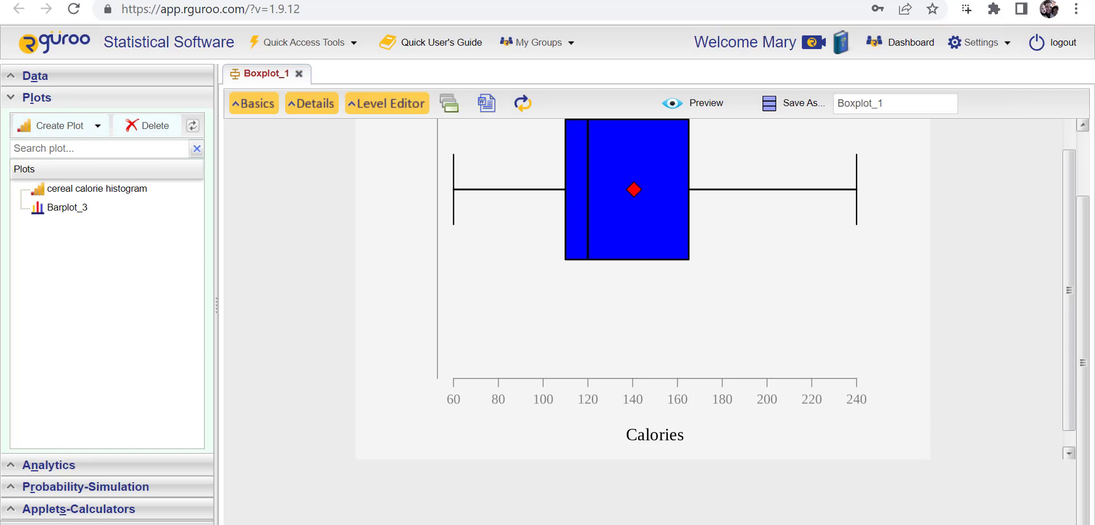
Set the Calories boxplot's outlier handling to Extend and preview the plot down to its axis.
click(311, 103)
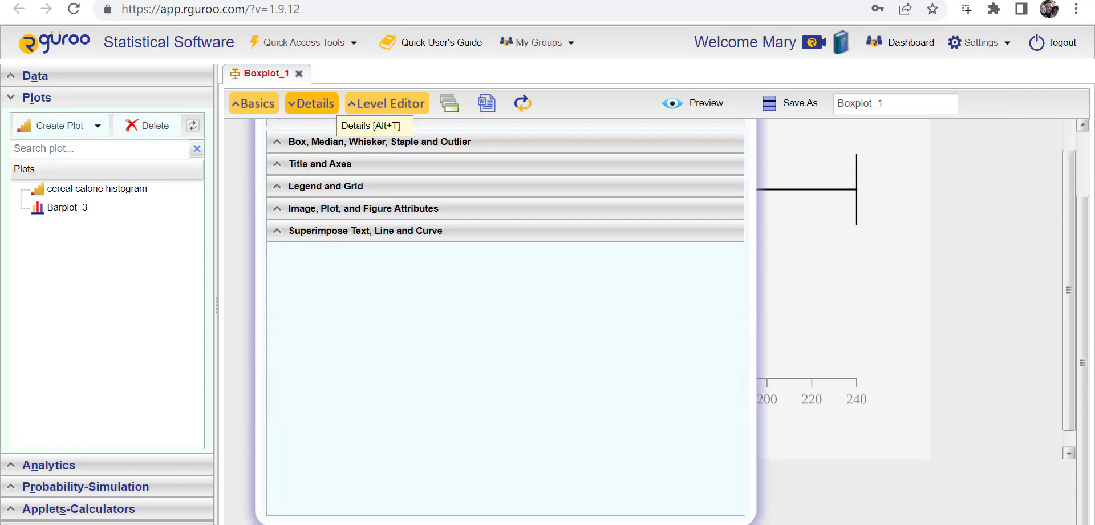
click(337, 141)
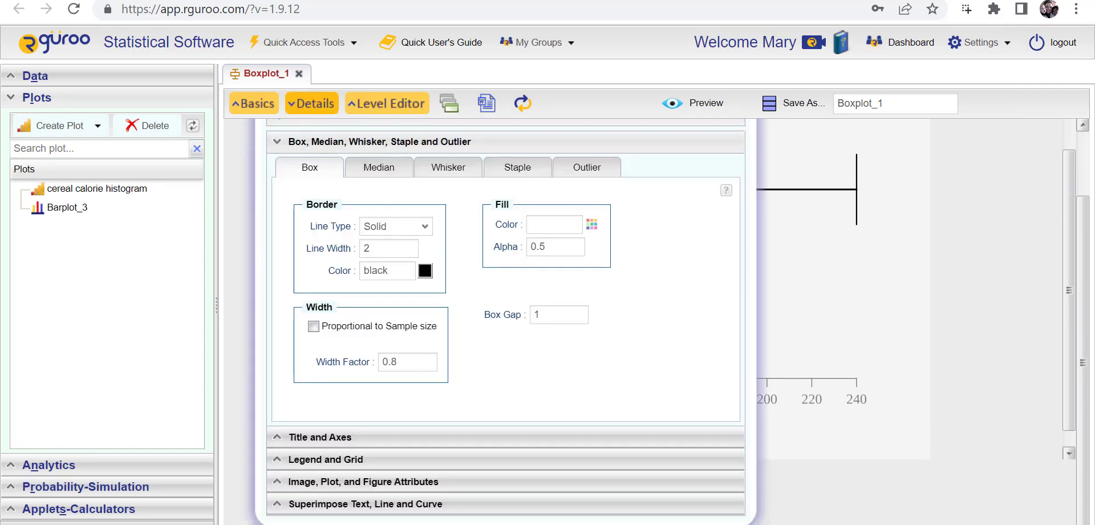
click(586, 167)
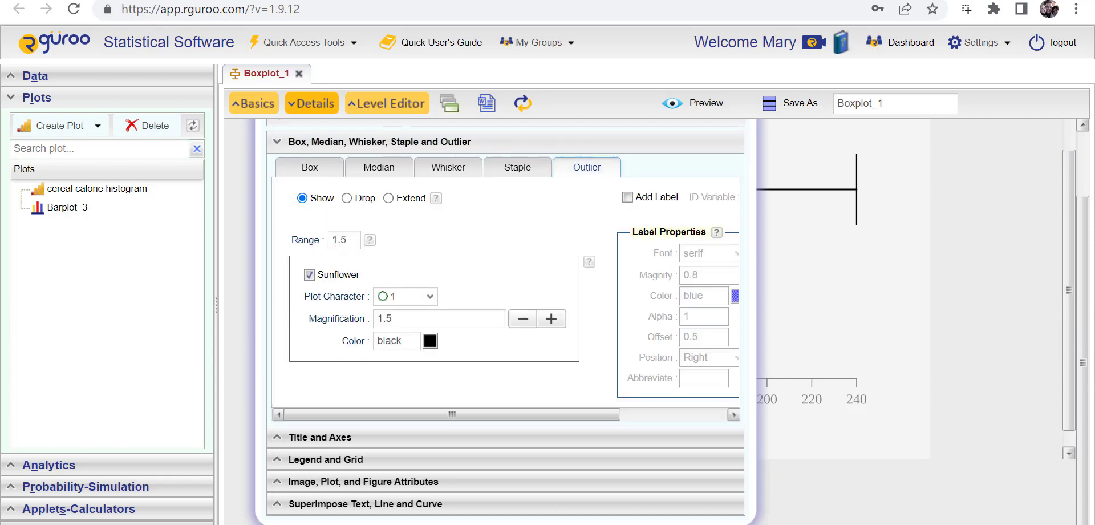
click(389, 198)
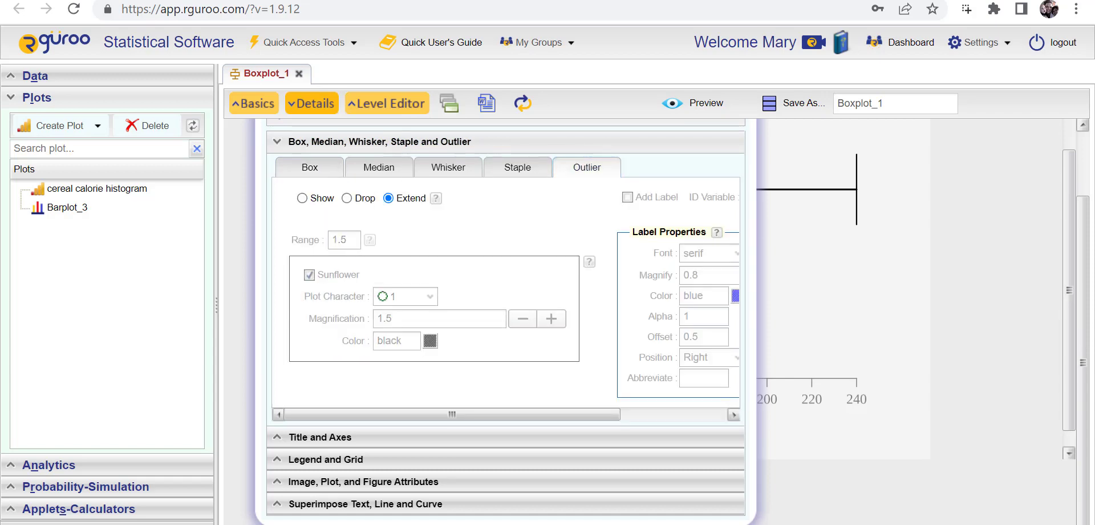
click(698, 103)
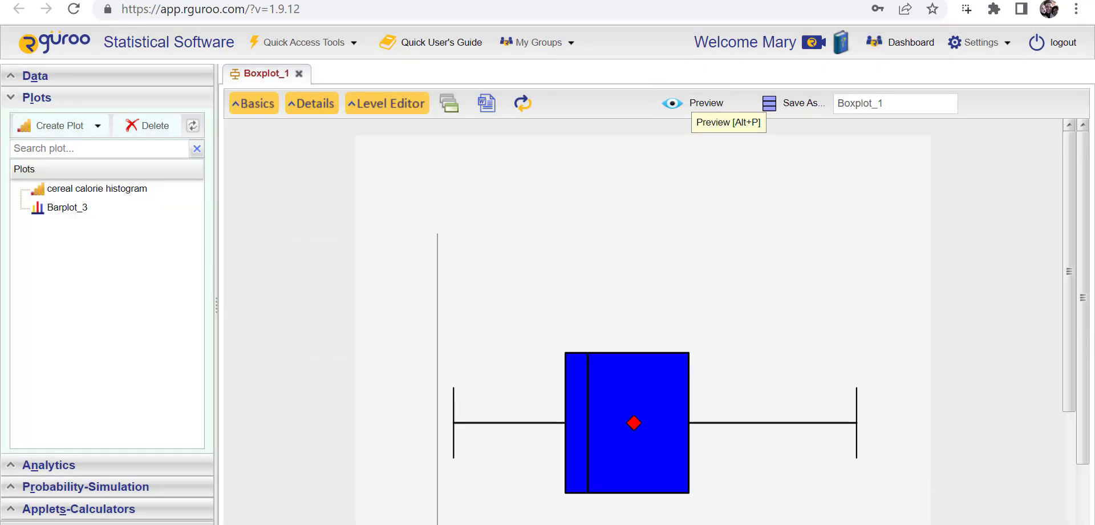
scroll(643, 319, down, 2)
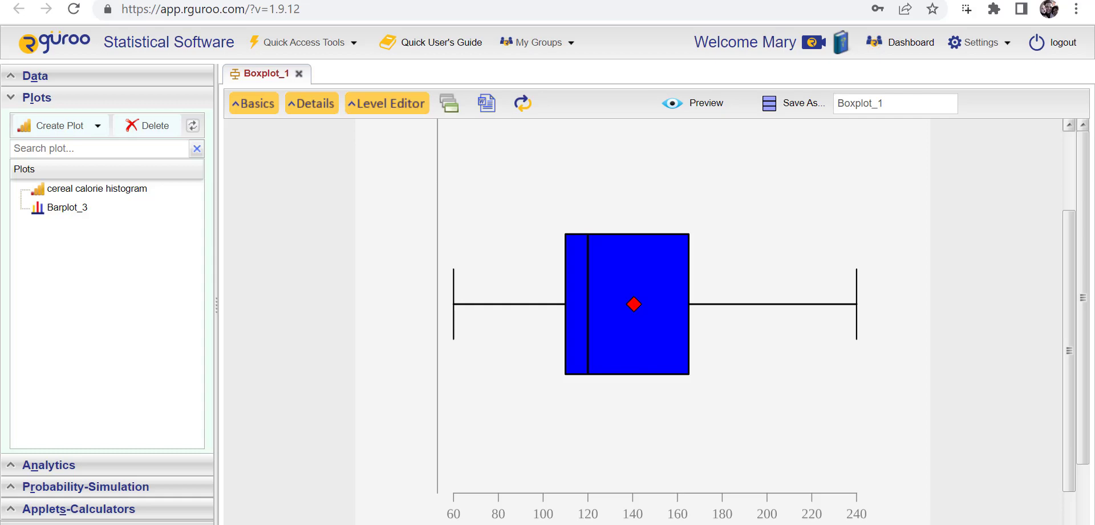
click(673, 474)
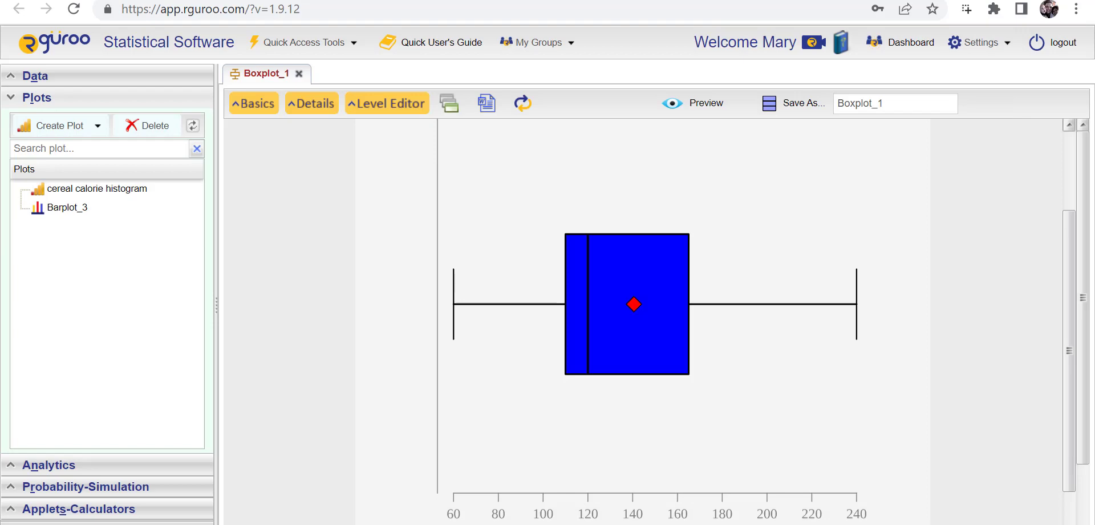
Open the dataset Total Pages for Each of the Books on a Shelf to view its values.
click(34, 76)
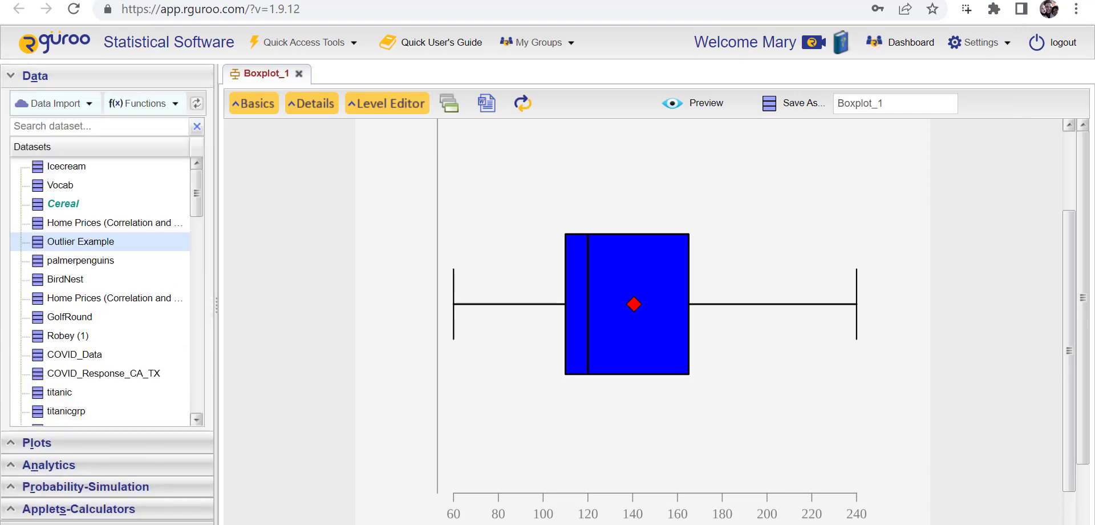
scroll(99, 293, down, 10)
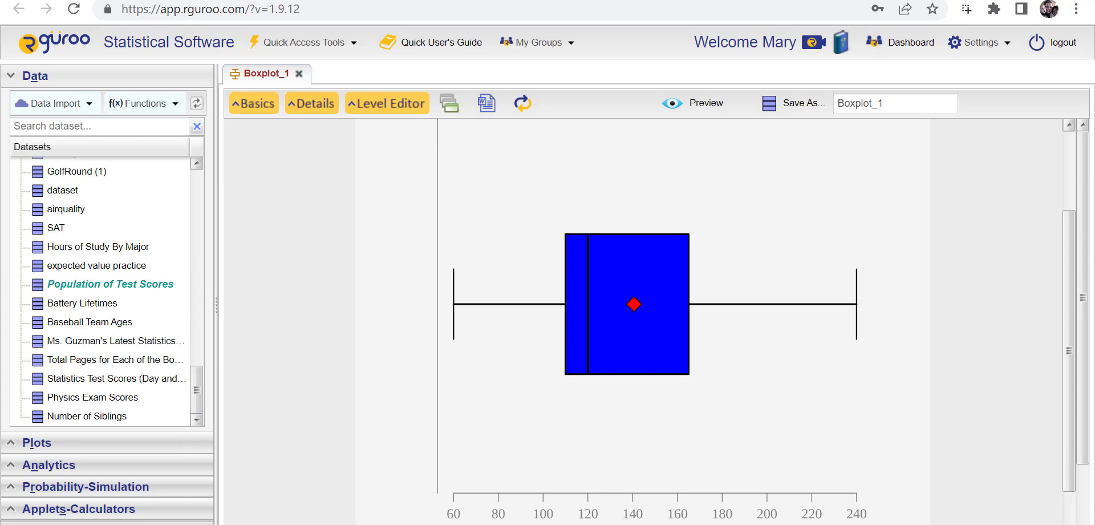
mouse_move(71, 361)
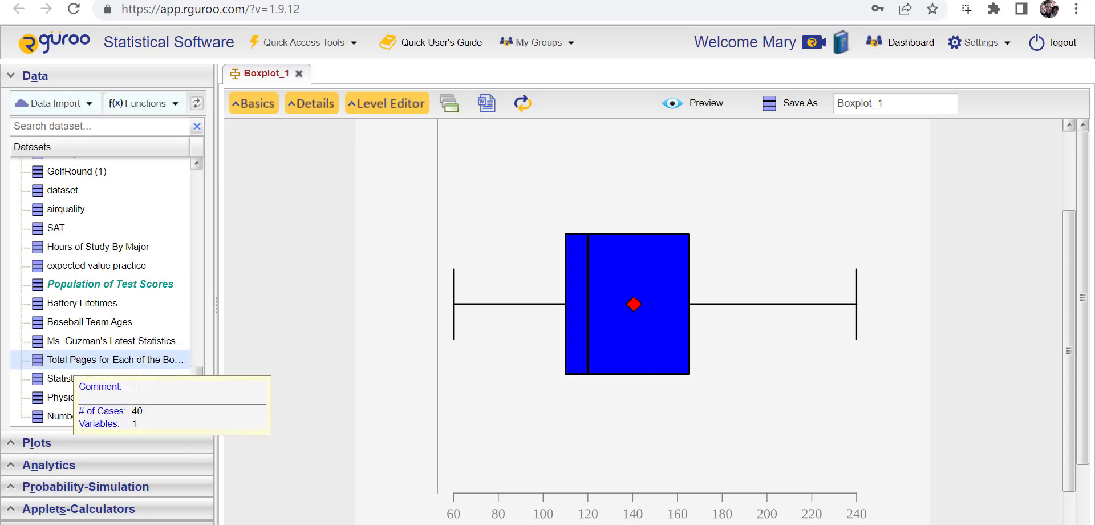
double_click(71, 361)
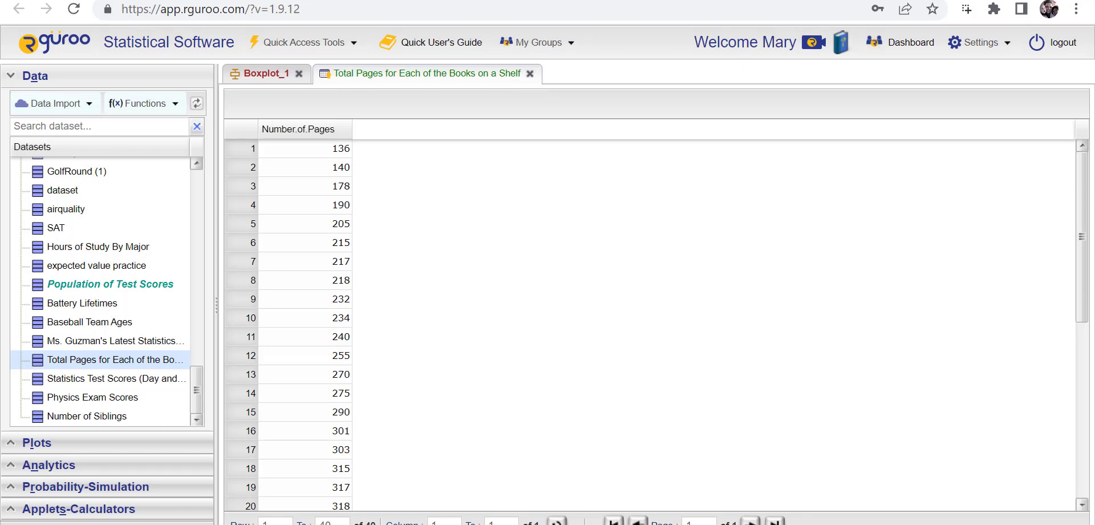
click(55, 104)
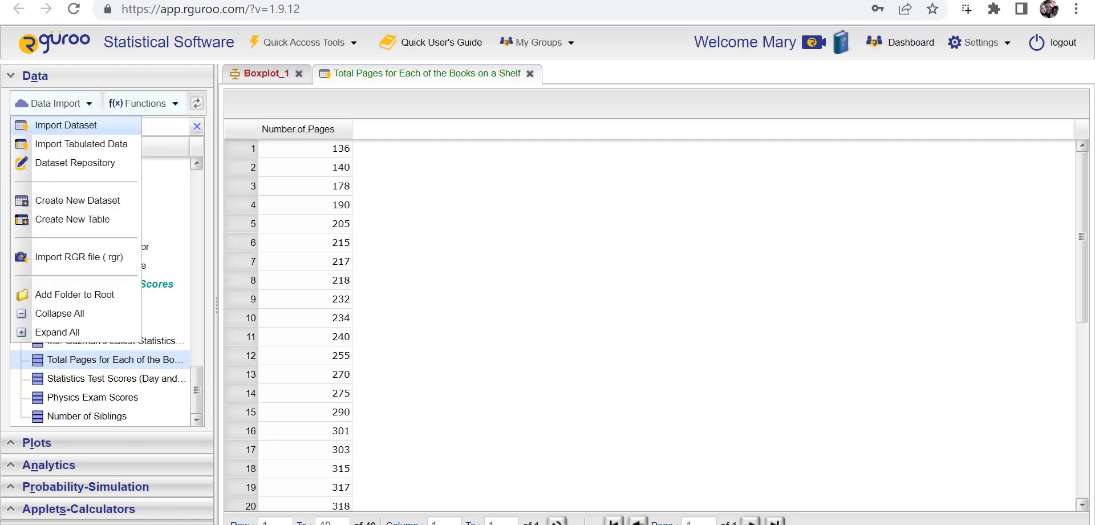
click(35, 76)
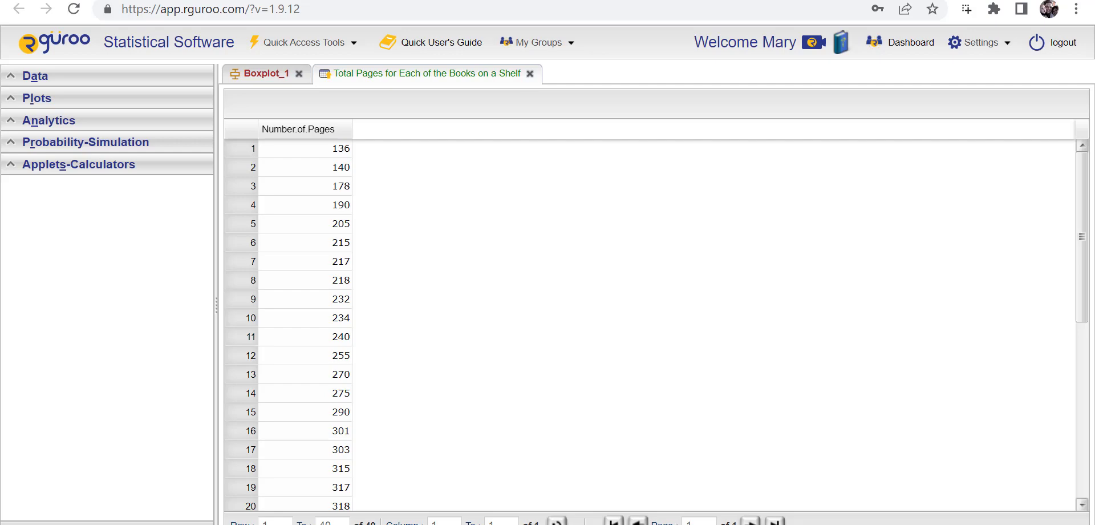
Create a new boxplot using the dataset Total Pages for Each of the Books on a Shelf.
click(60, 126)
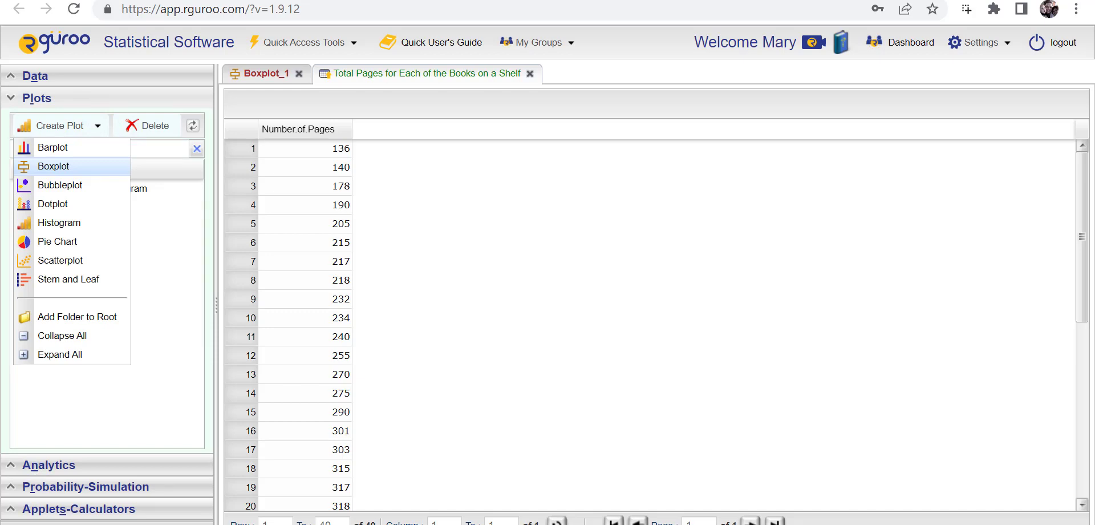
click(53, 166)
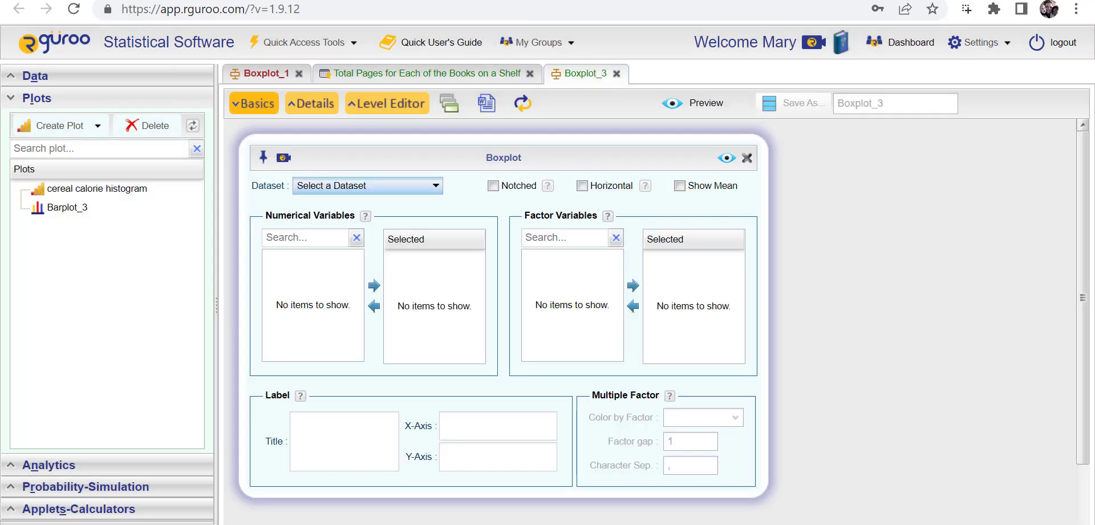
click(365, 186)
scroll(422, 280, down, 10)
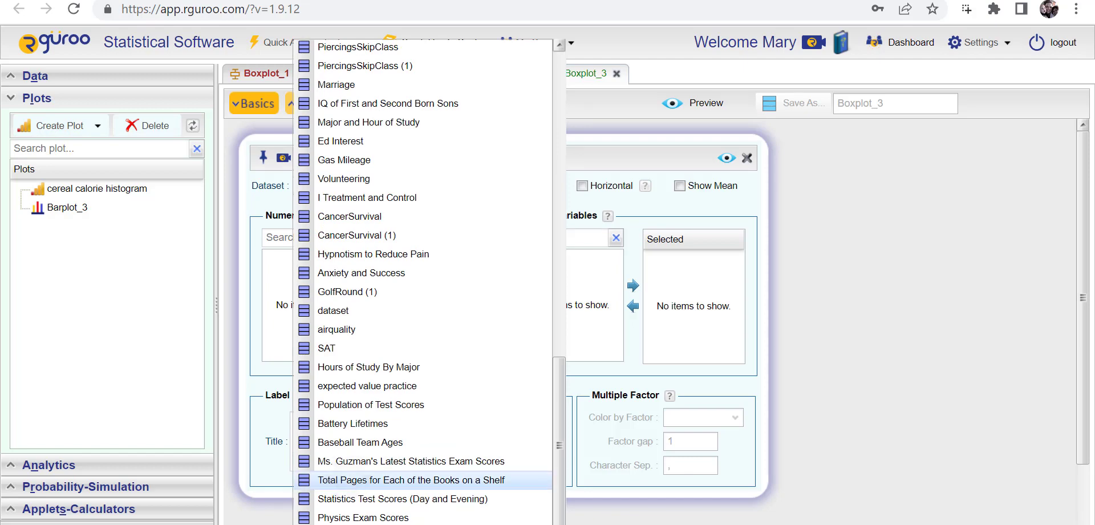
click(411, 480)
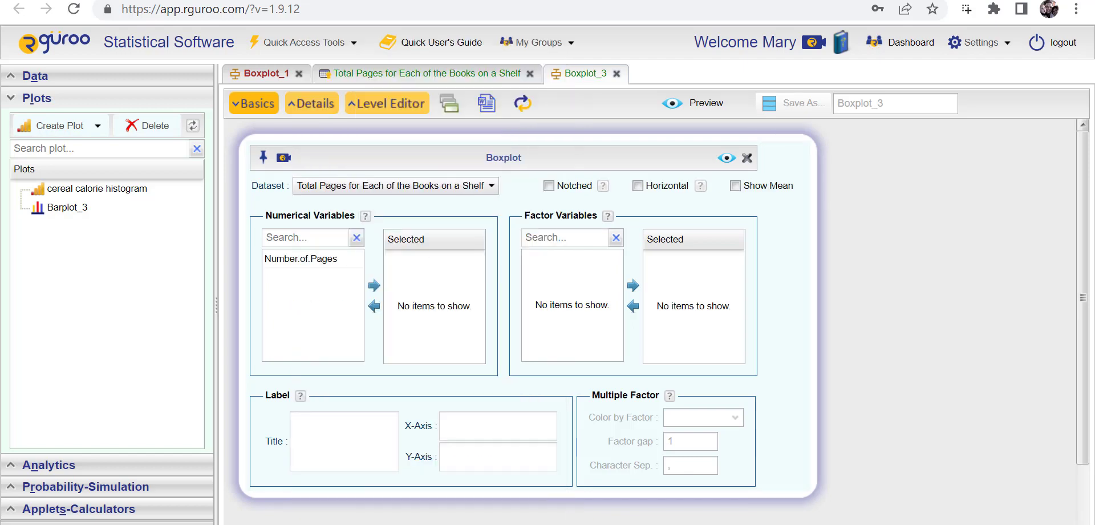
Add Number.of.Pages as the selected numerical variable and preview a horizontal boxplot with the mean shown.
click(301, 258)
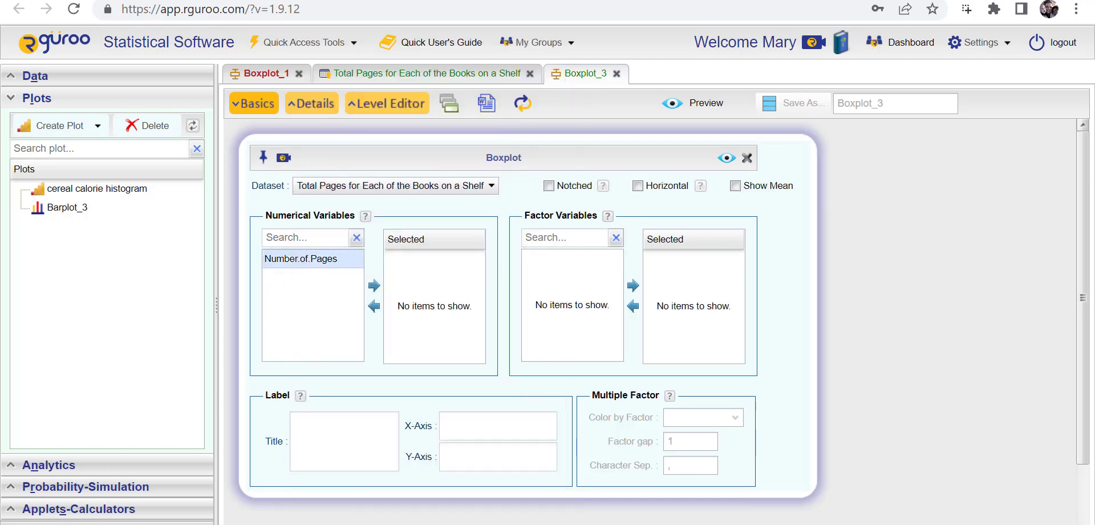
click(374, 285)
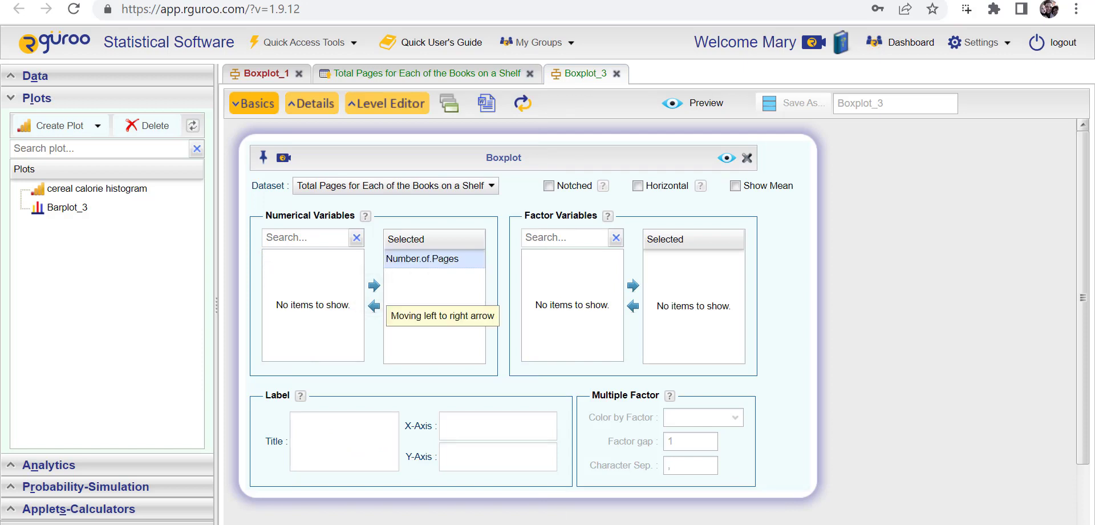
click(638, 186)
click(735, 186)
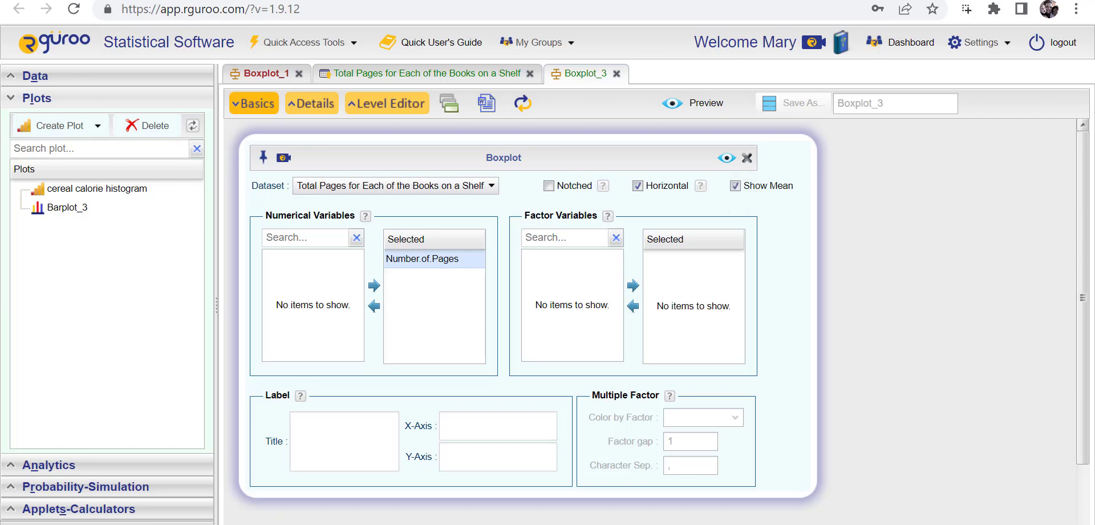
click(726, 158)
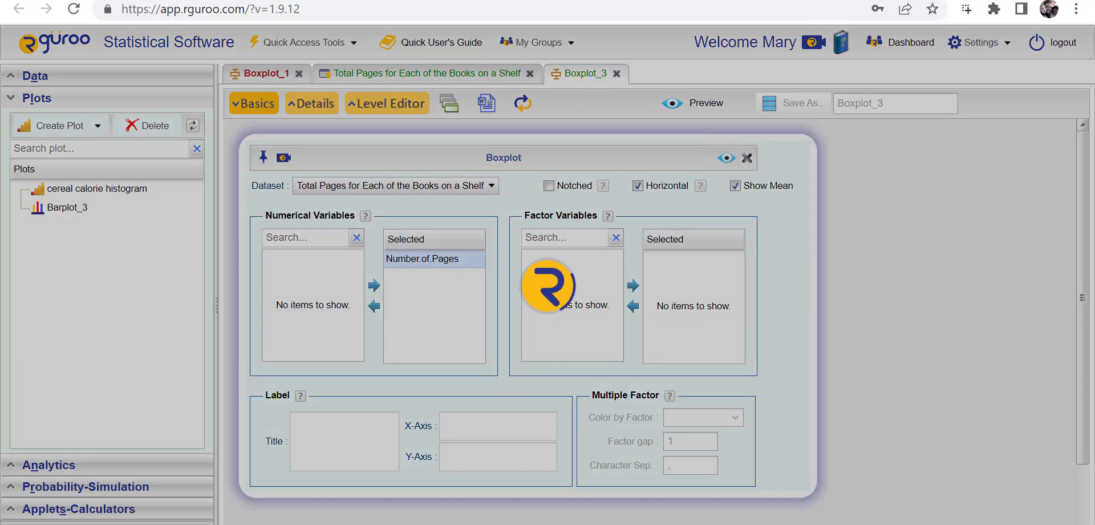
scroll(651, 319, down, 4)
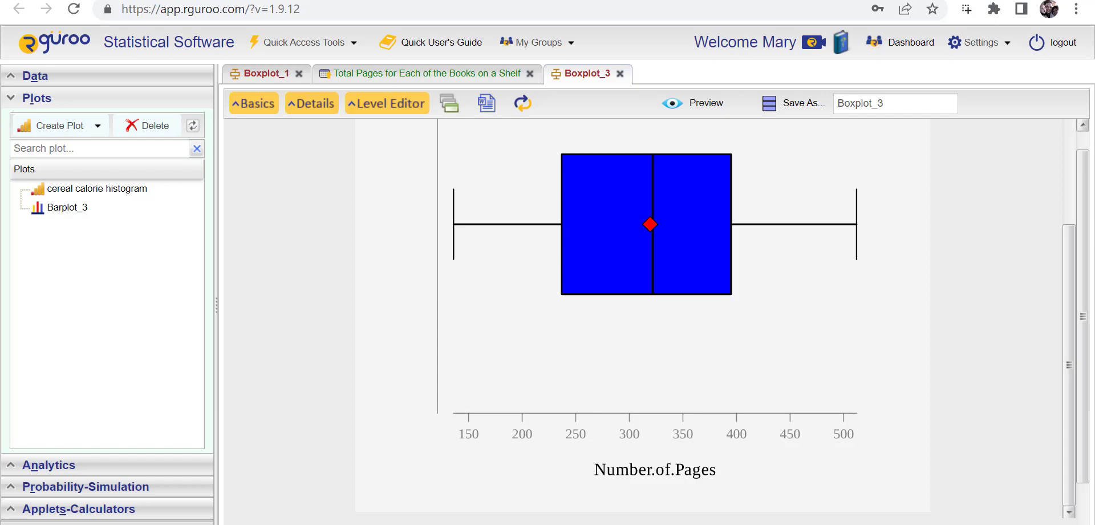
click(679, 485)
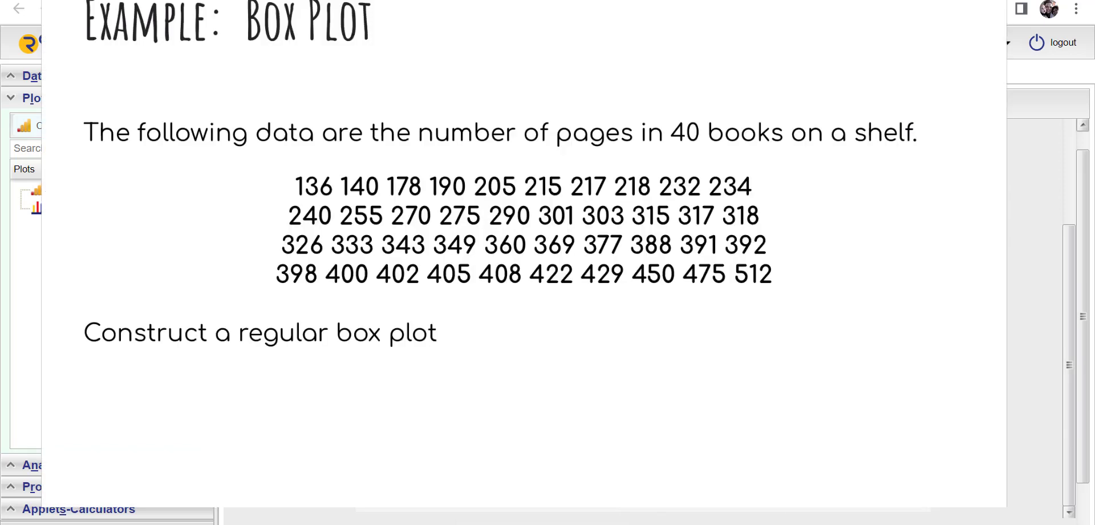
Create another boxplot using the dataset Statistics Test Scores (Day and Evening).
scroll(524, 257, down, 10)
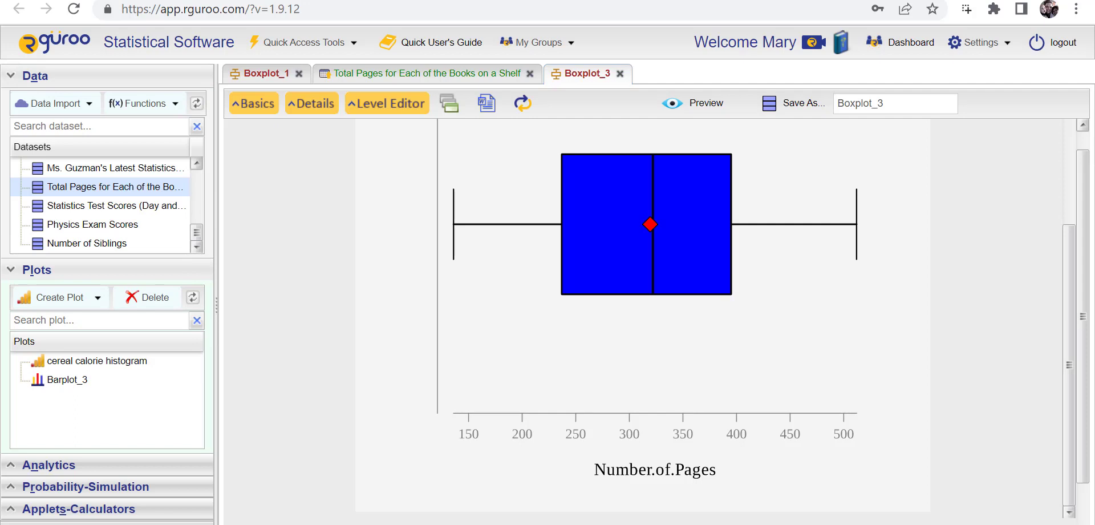
mouse_move(86, 207)
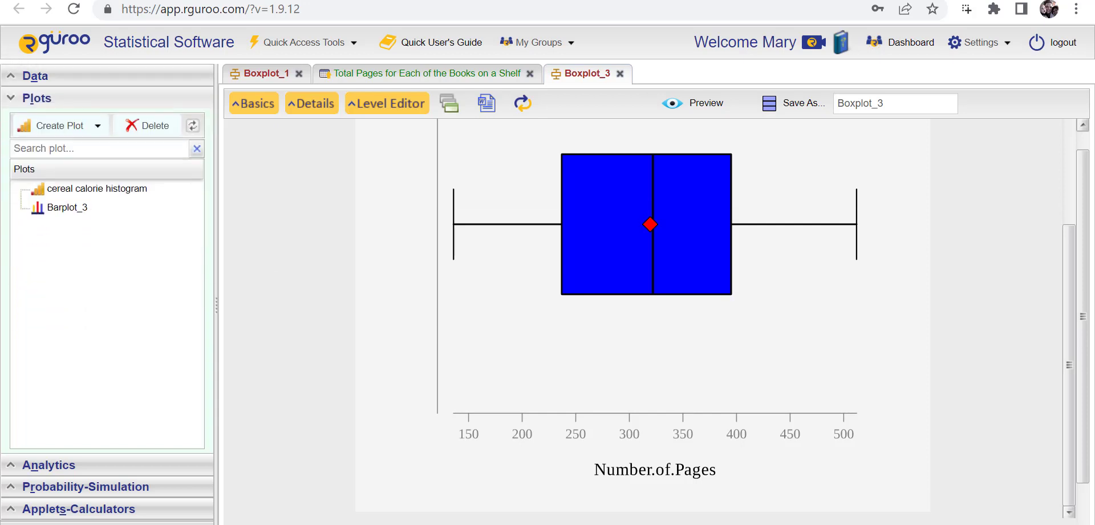
click(60, 125)
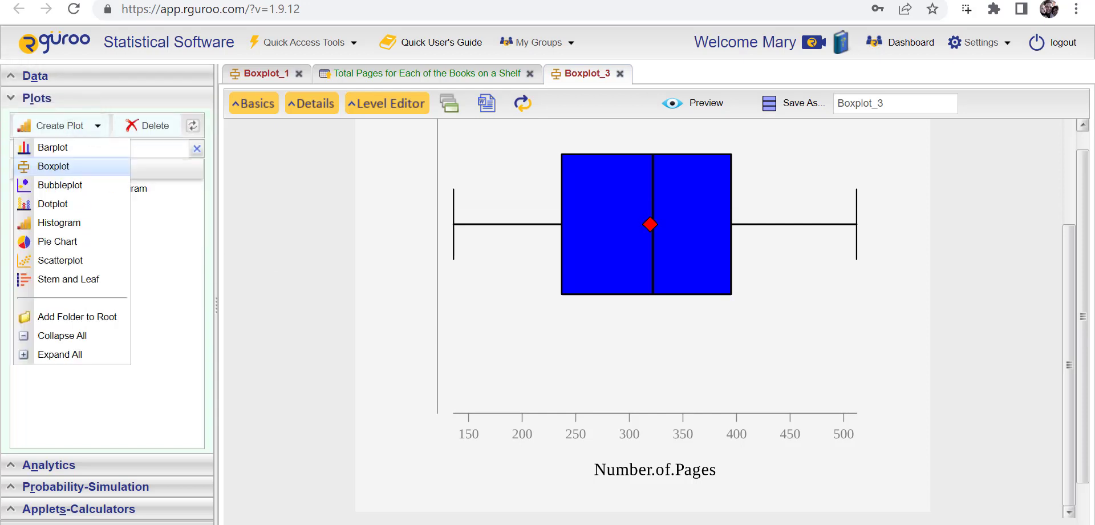
click(53, 166)
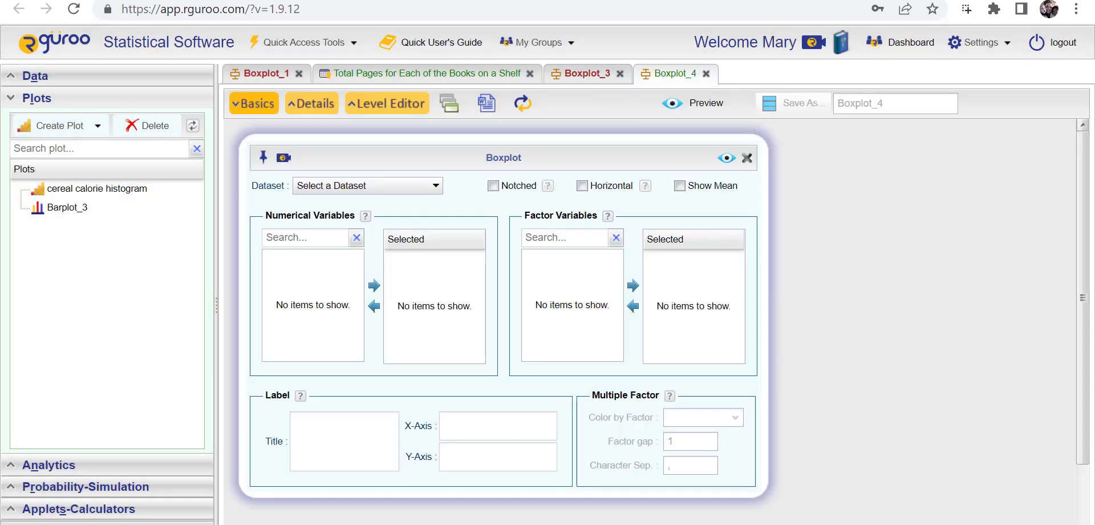
click(431, 191)
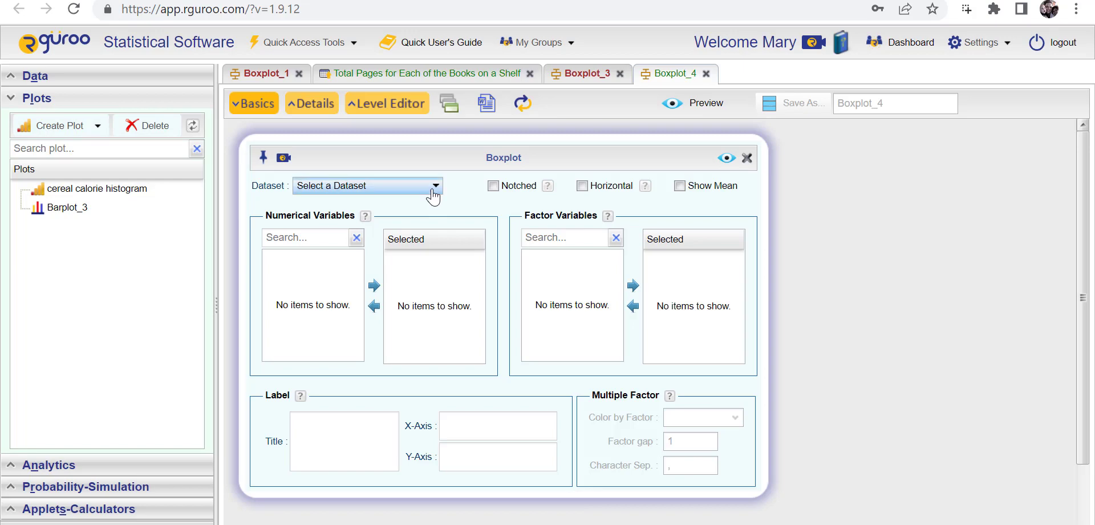
drag(558, 194, 477, 520)
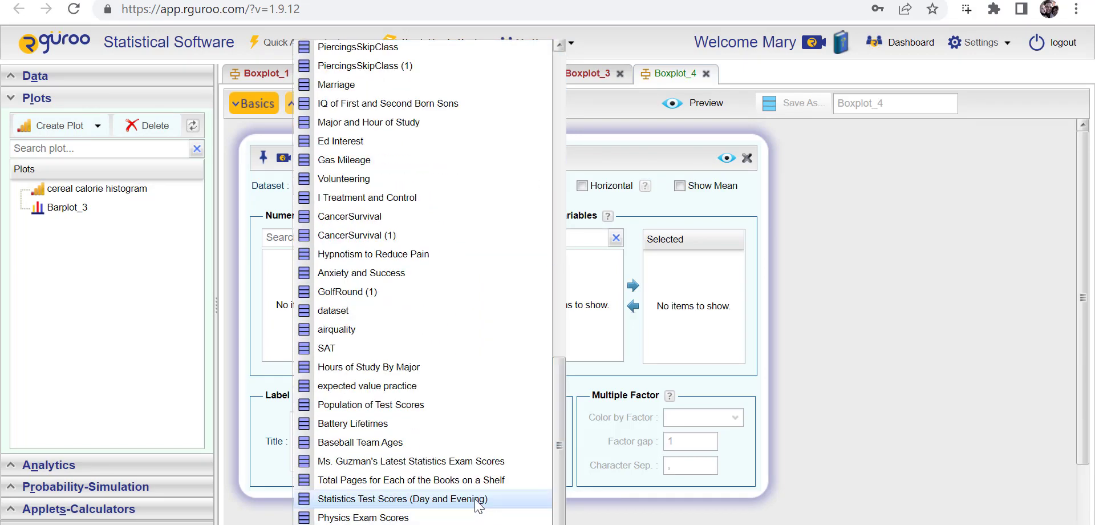
click(476, 498)
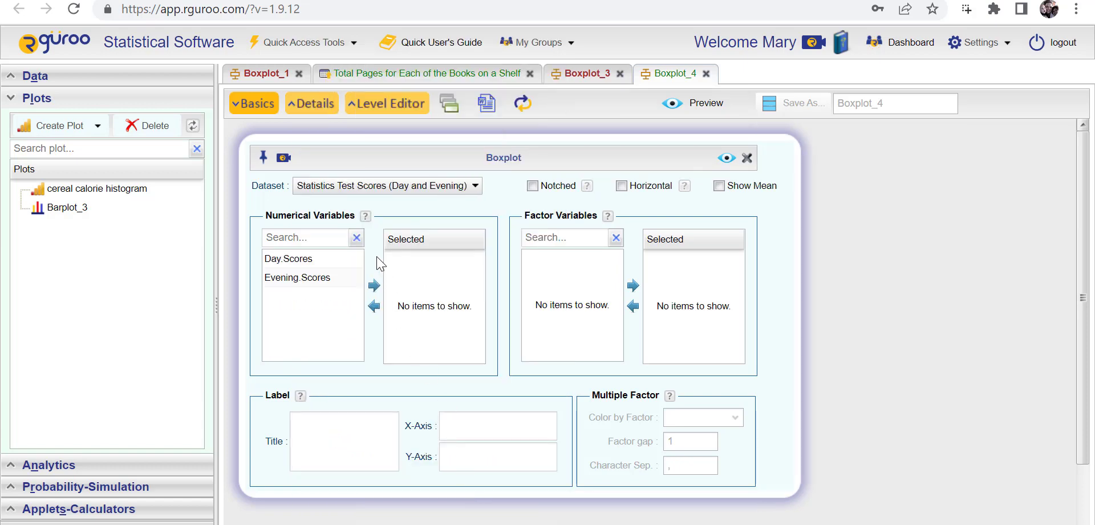
Add Day.Scores and Evening.Scores as numerical variables and preview horizontal boxplots of both with their means shown.
click(318, 262)
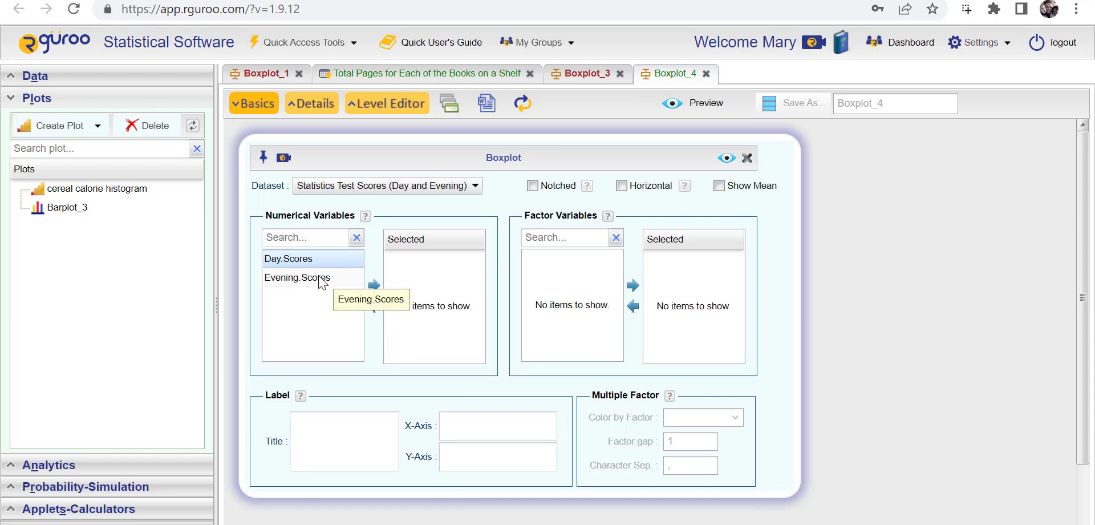
shift+click(323, 279)
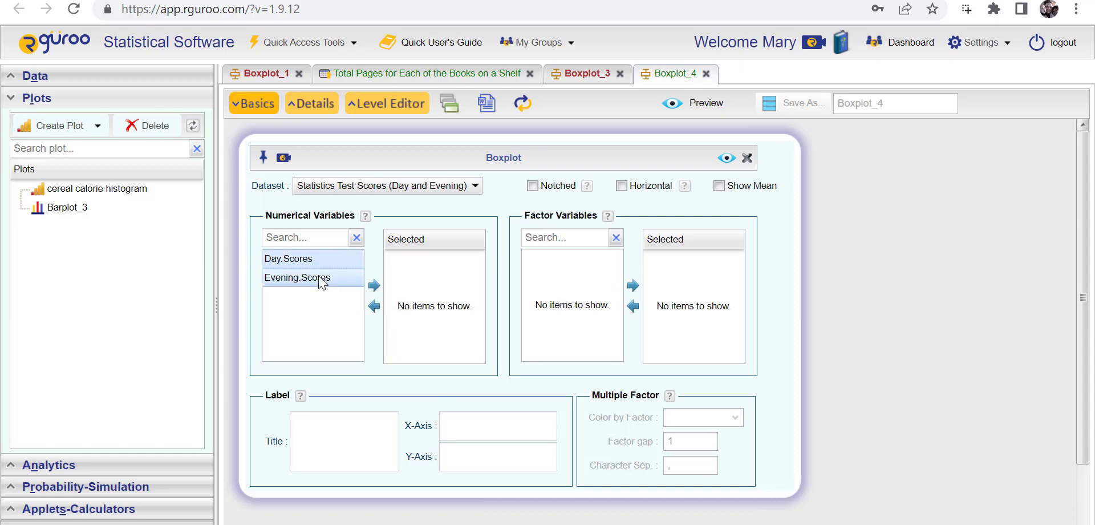
click(375, 286)
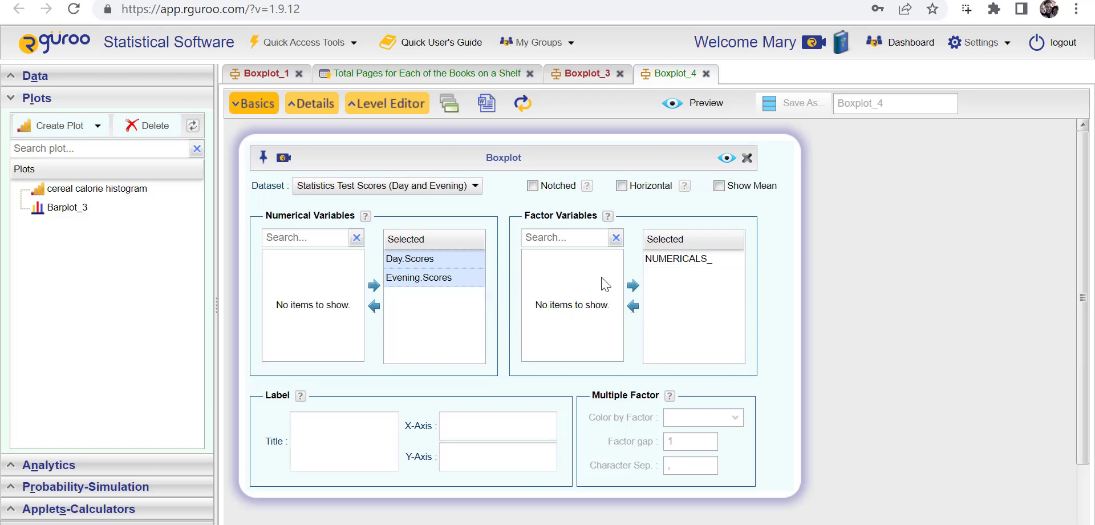
click(622, 186)
click(727, 159)
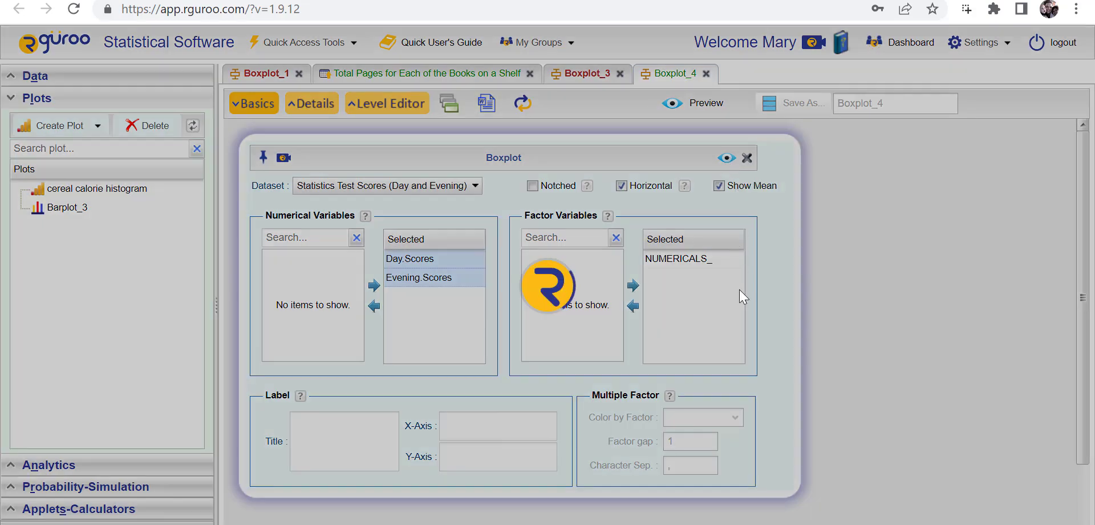
scroll(878, 278, down, 2)
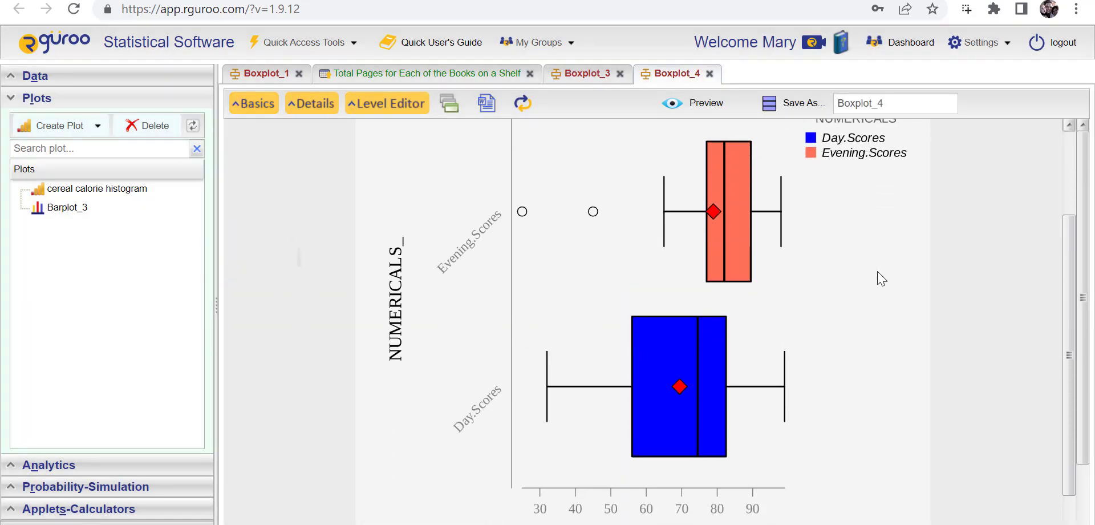
Set the outlier option to Extend for the Day.Scores and Evening.Scores boxplots and preview the resulting regular boxplots.
scroll(882, 278, up, 1)
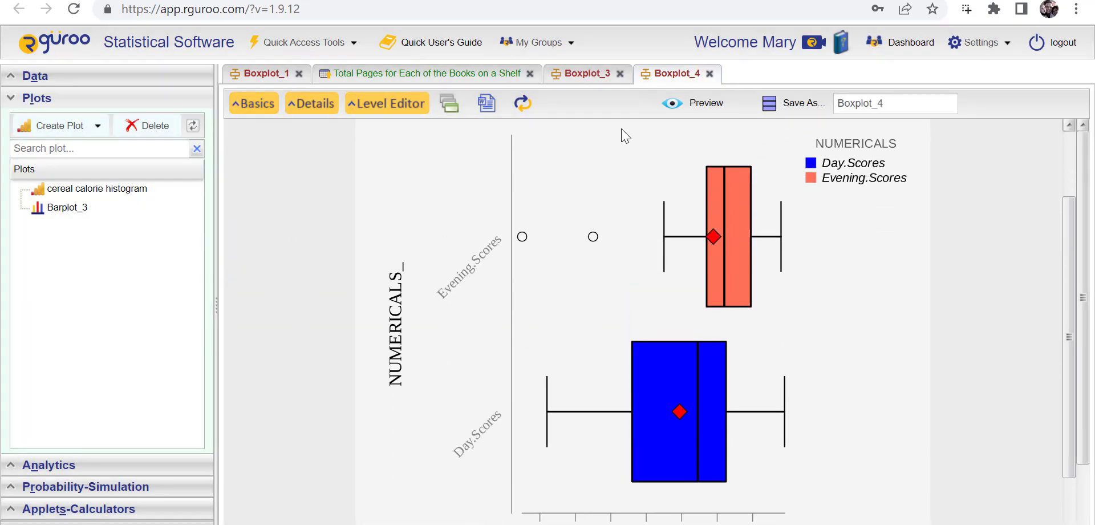
click(326, 104)
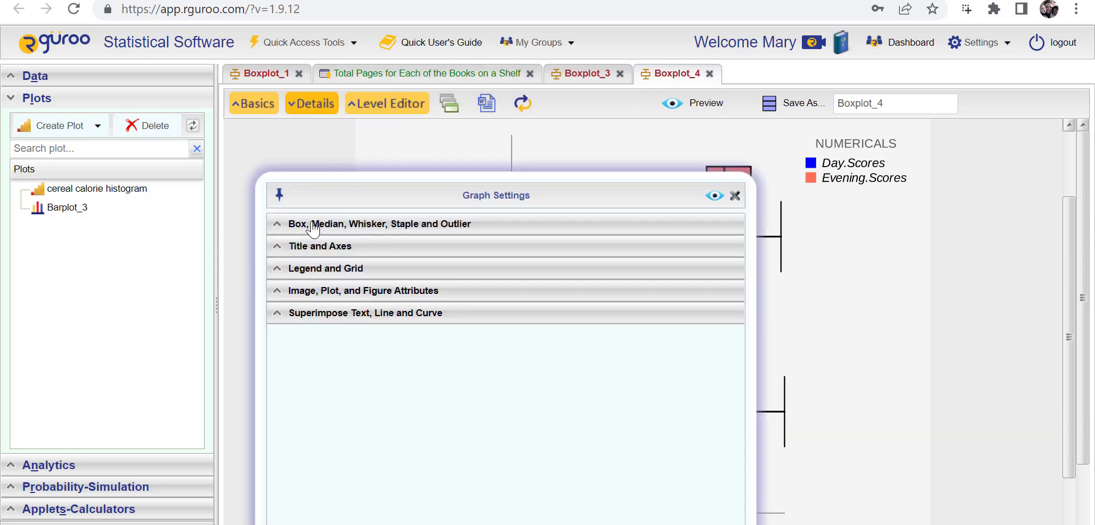
click(279, 226)
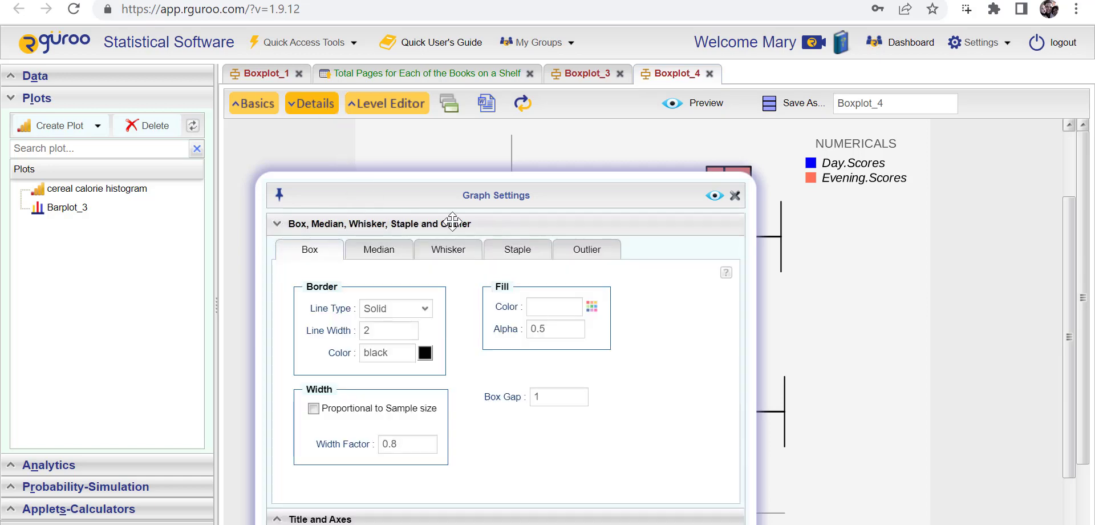
click(588, 255)
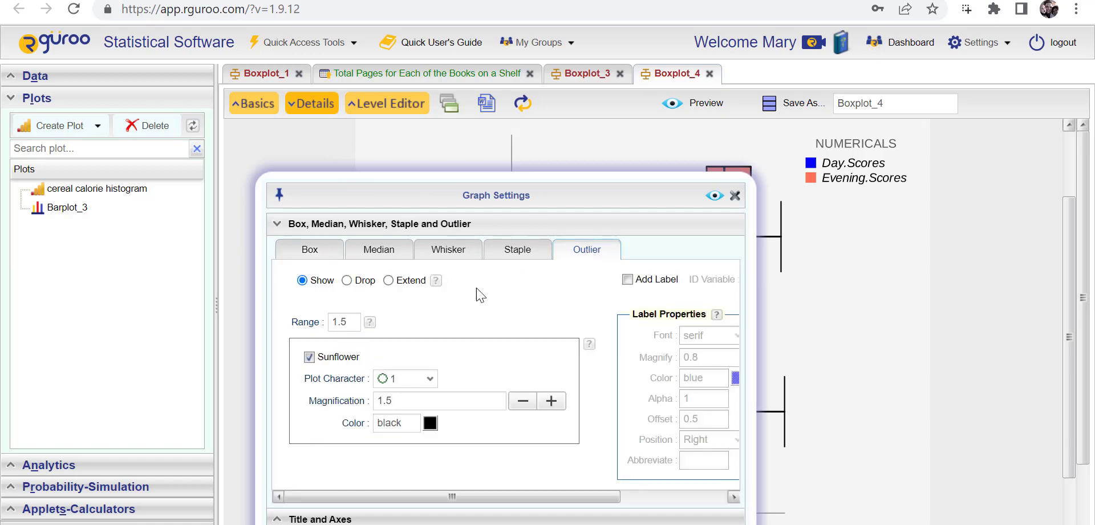
click(389, 281)
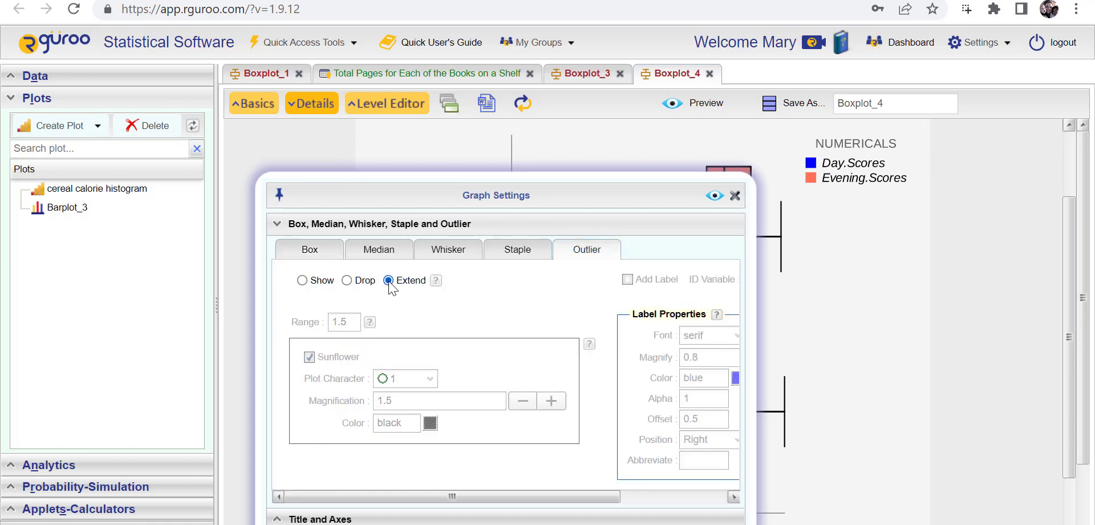
click(716, 196)
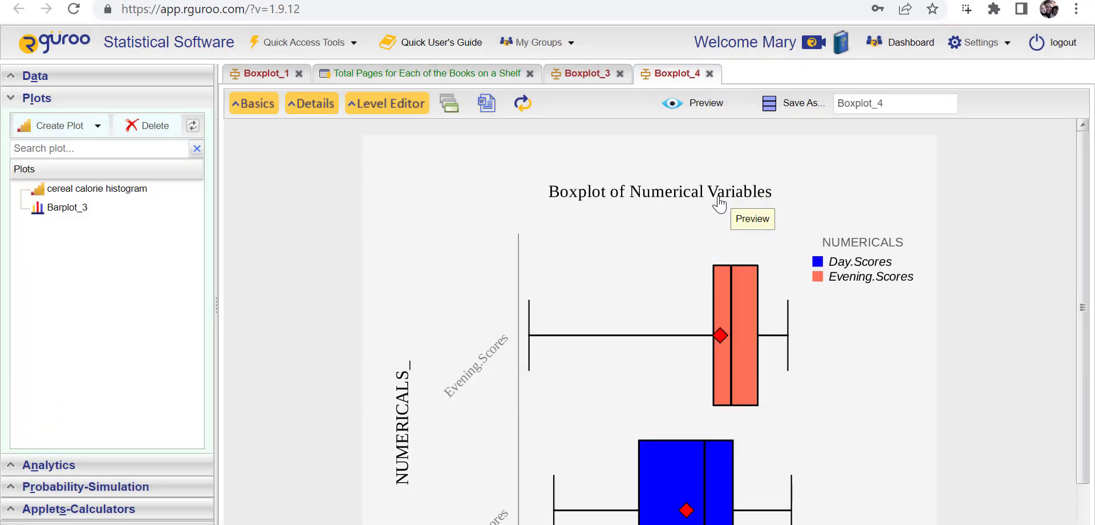
scroll(719, 202, down, 1)
scroll(719, 202, down, 1)
scroll(718, 203, up, 2)
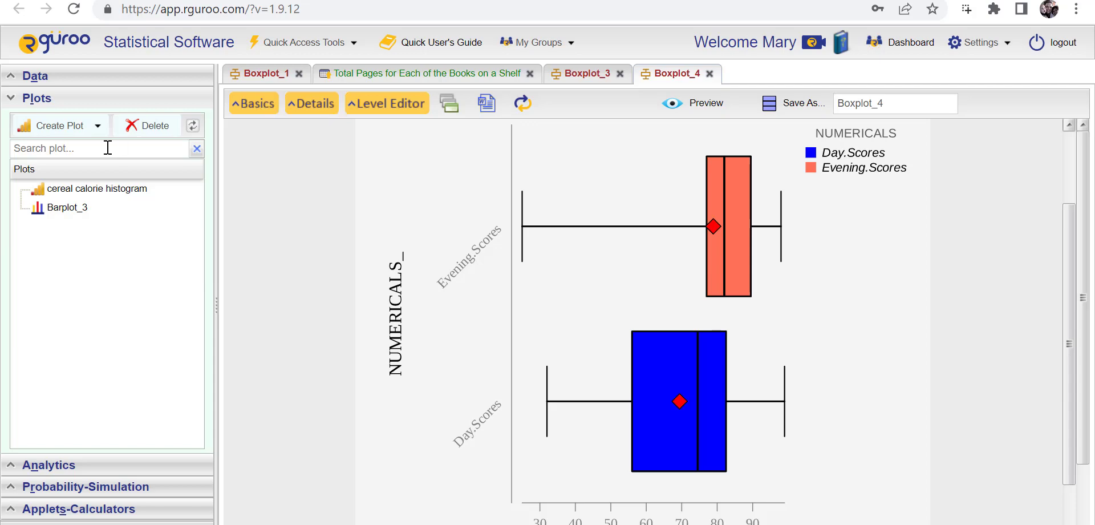
Create another boxplot from Statistics Test Scores (Day and Evening) with Evening.Scores as numerical variable, set to horizontal with the mean shown.
click(82, 132)
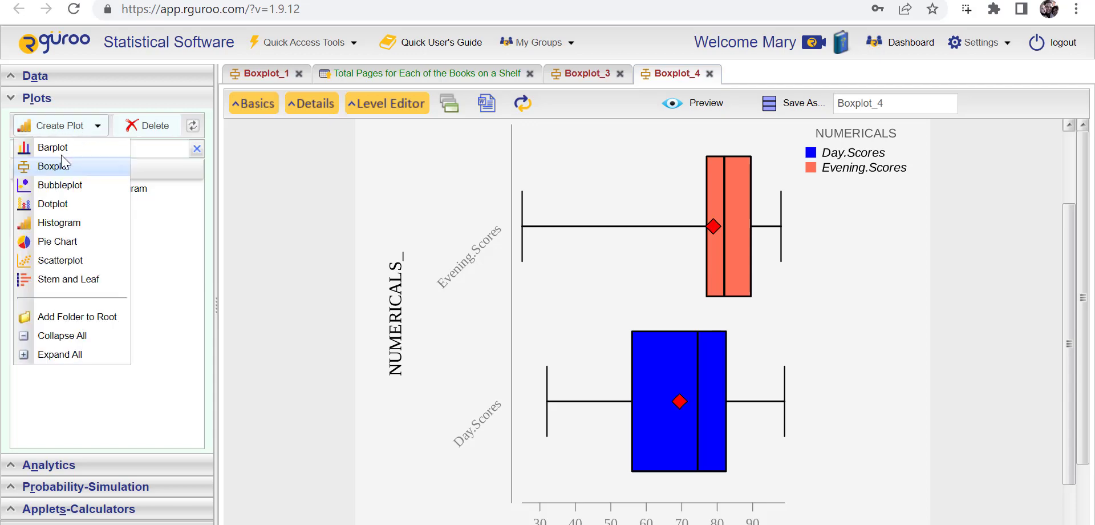
click(53, 169)
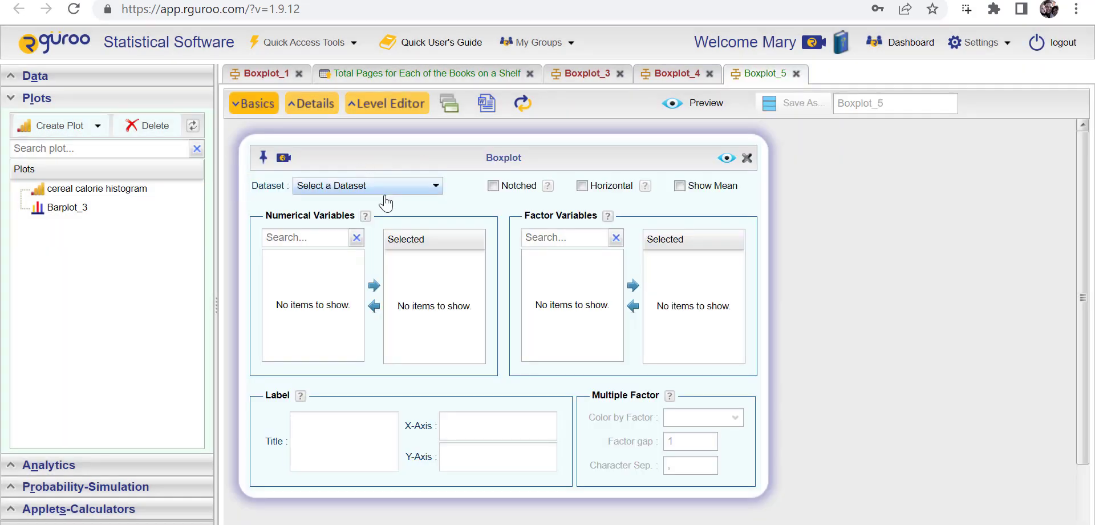
click(385, 196)
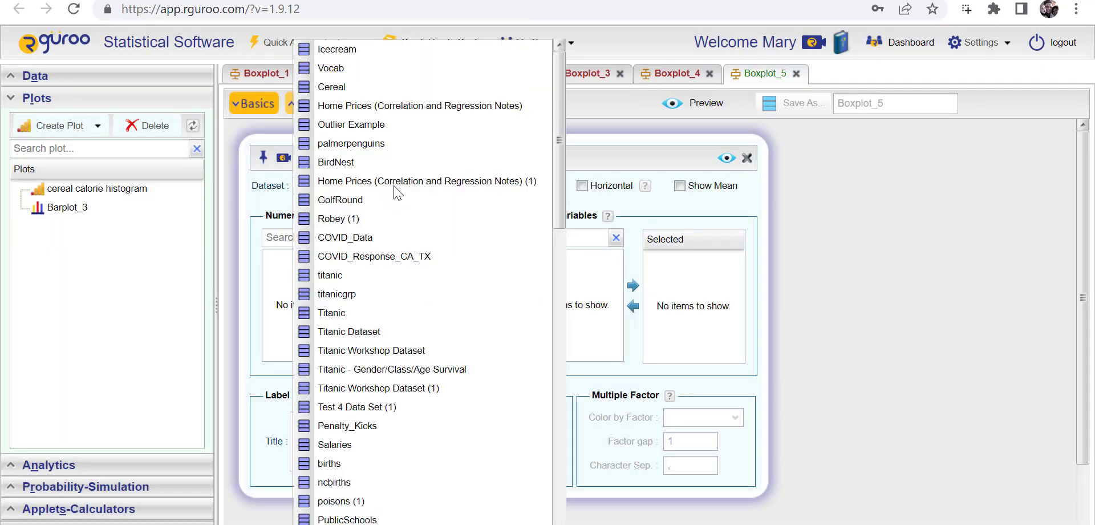
drag(556, 152, 502, 457)
click(468, 502)
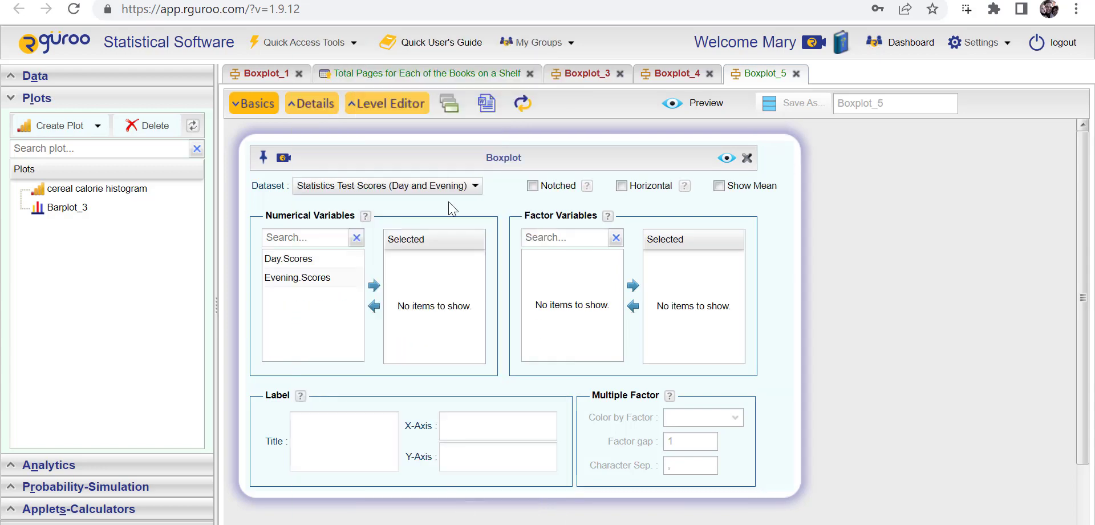
click(298, 279)
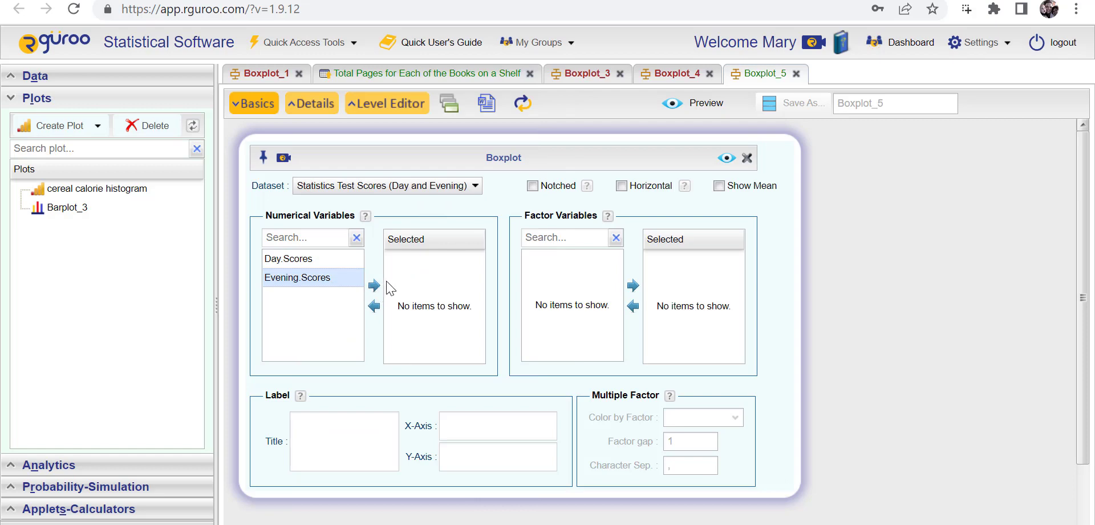
click(374, 285)
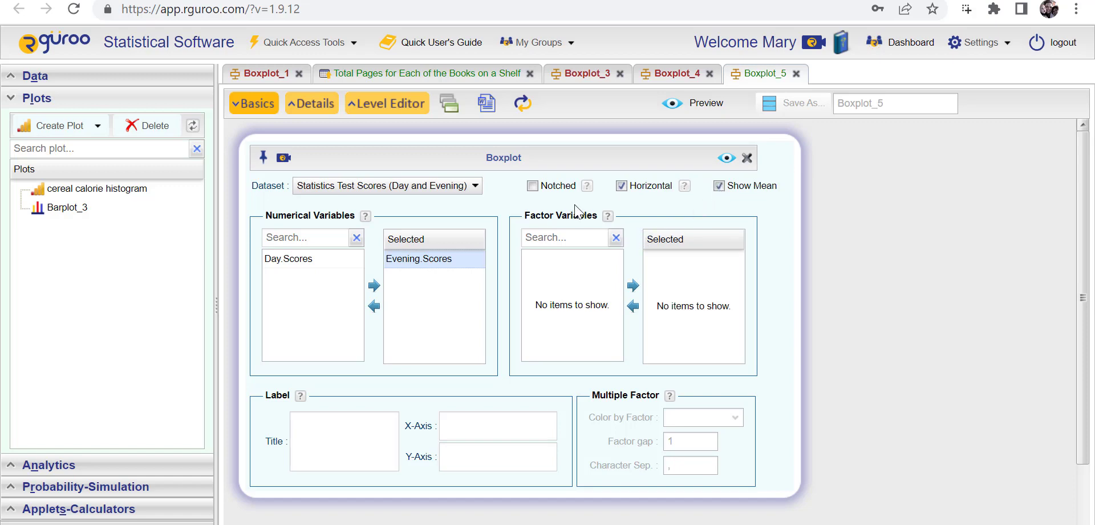
Examine the outlier settings of the Evening.Scores boxplot, including the available plot characters.
click(325, 106)
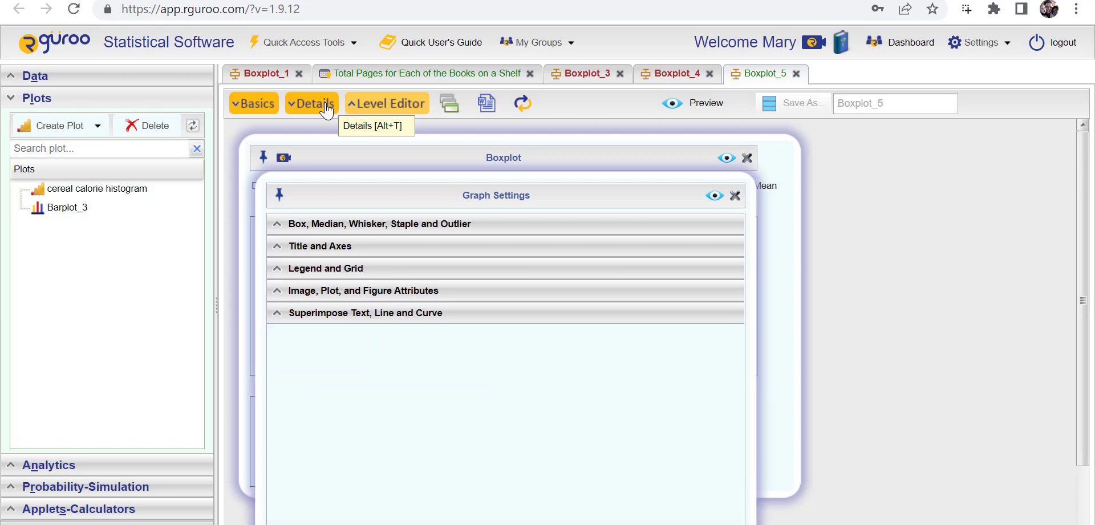
click(276, 225)
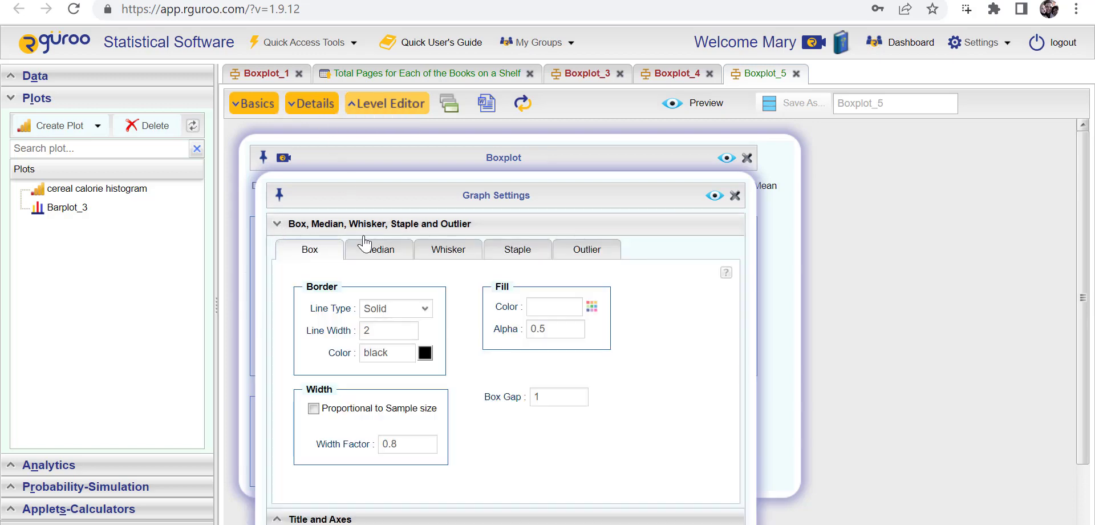
click(588, 254)
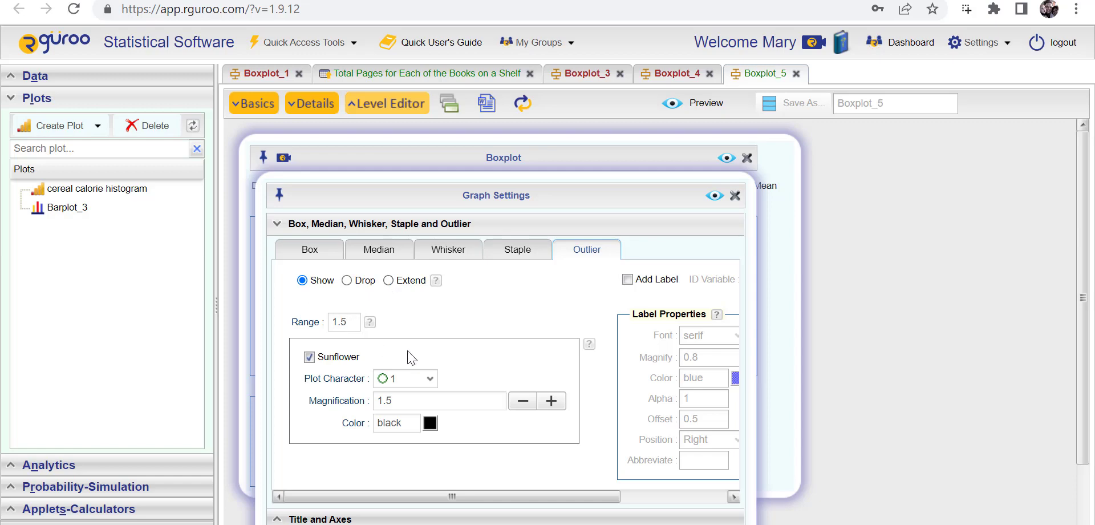
click(431, 379)
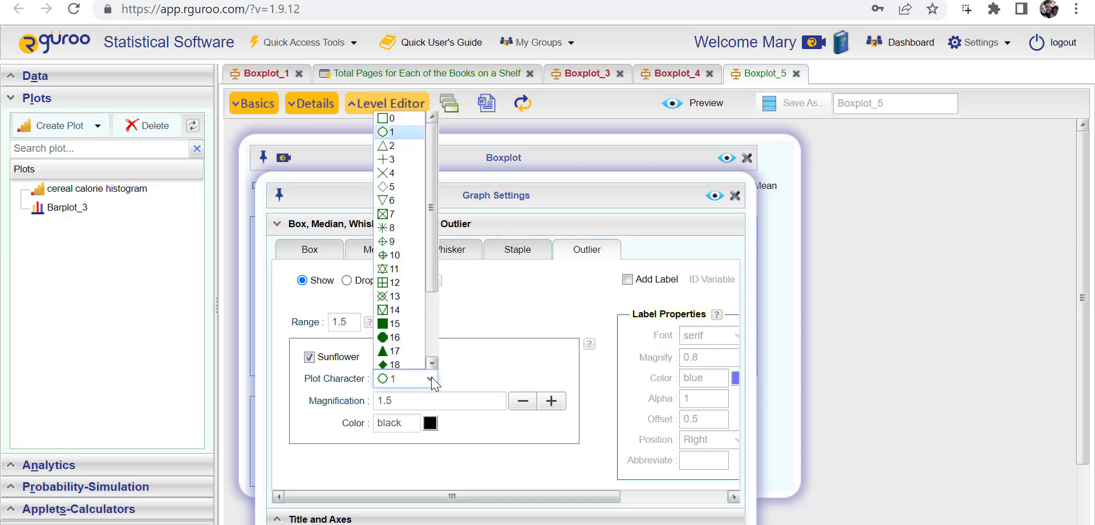
click(520, 324)
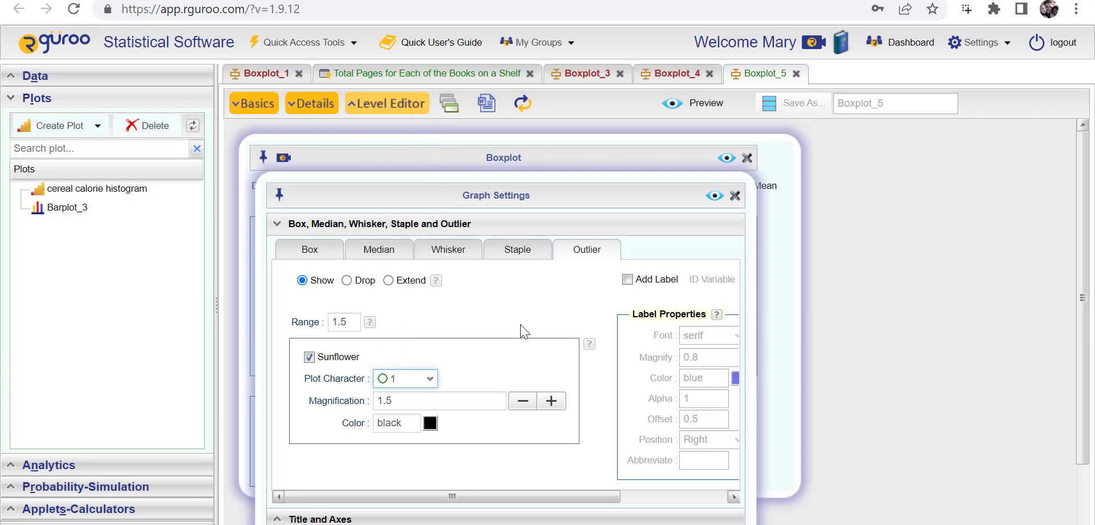
Preview the horizontal Evening.Scores boxplot and bring its box, whiskers and outliers into view.
click(715, 196)
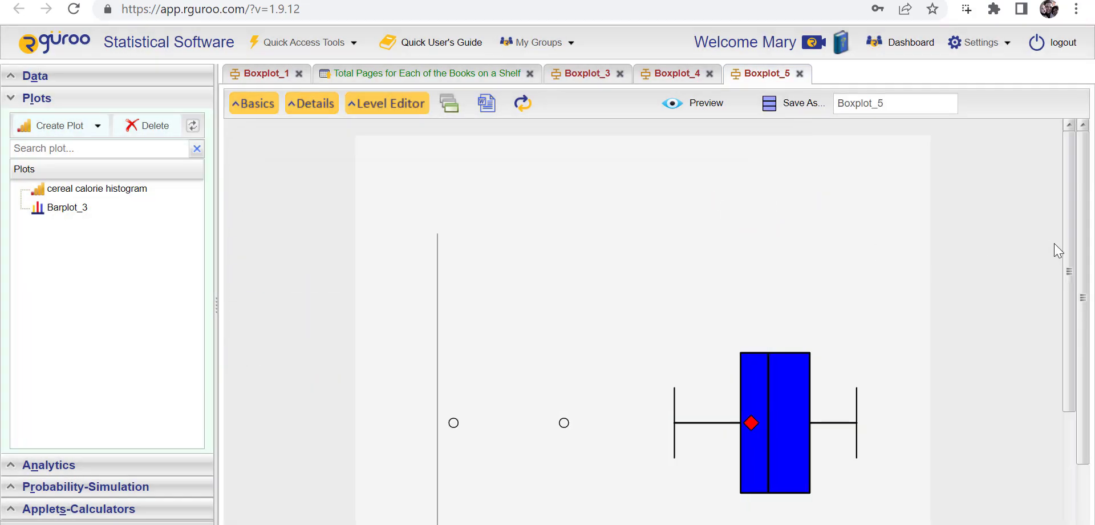
drag(1067, 259, 1056, 328)
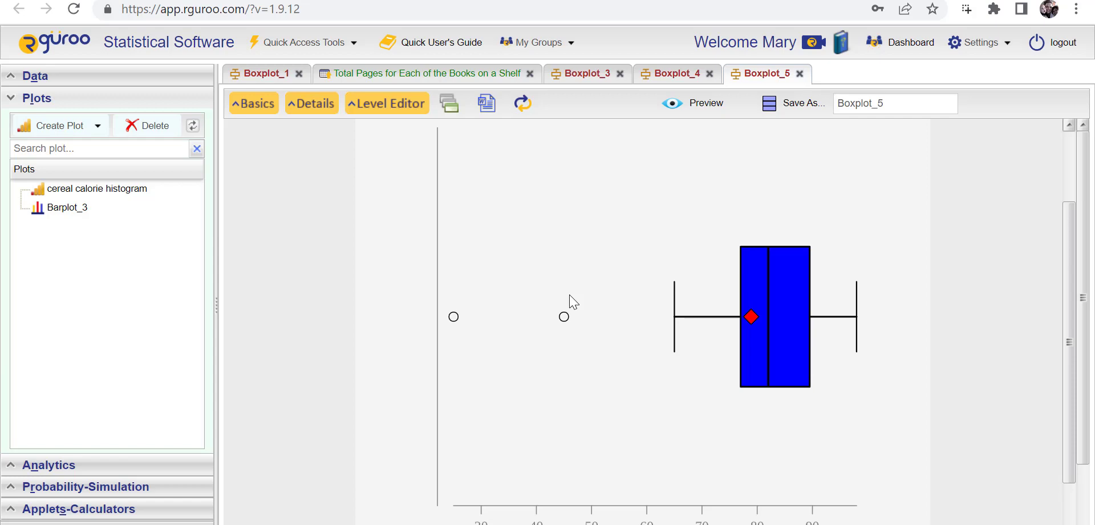
click(683, 490)
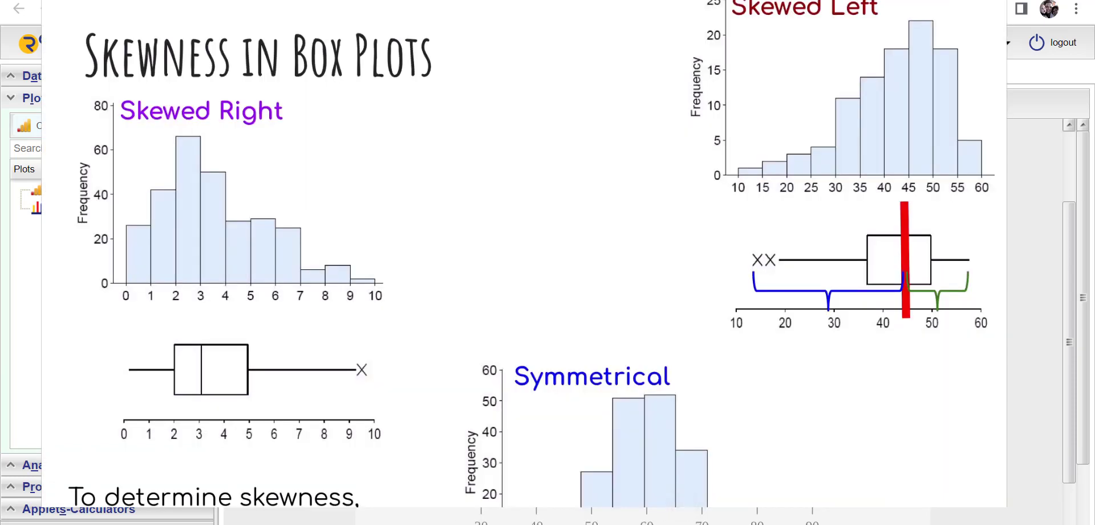